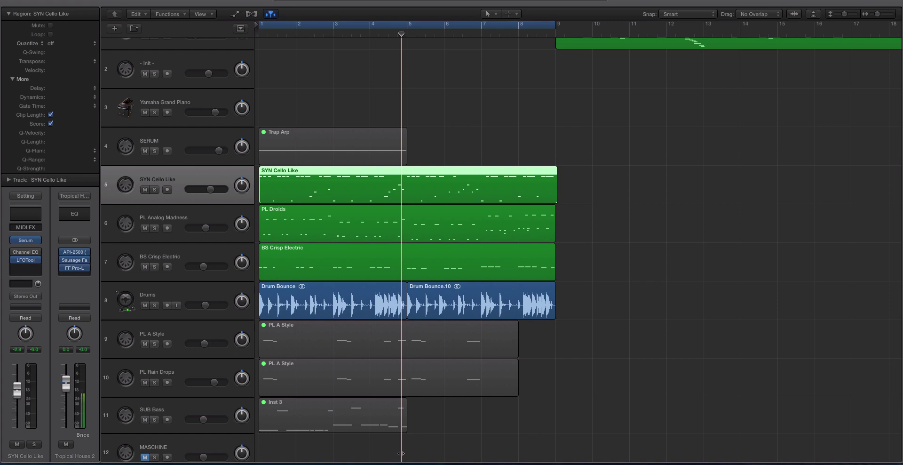
- Trim the end of the SYN Cello Like region back to bar 9, in line with the regions below it
left_click(447, 155)
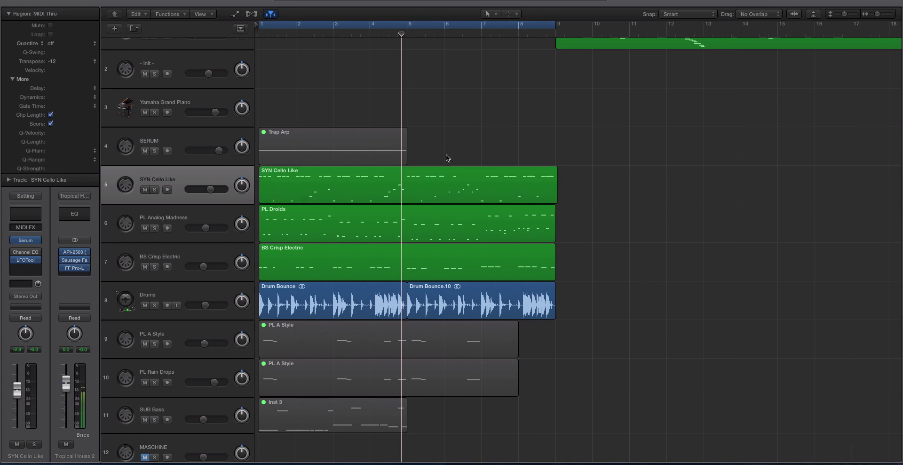
left_click_drag(556, 198, 553, 198)
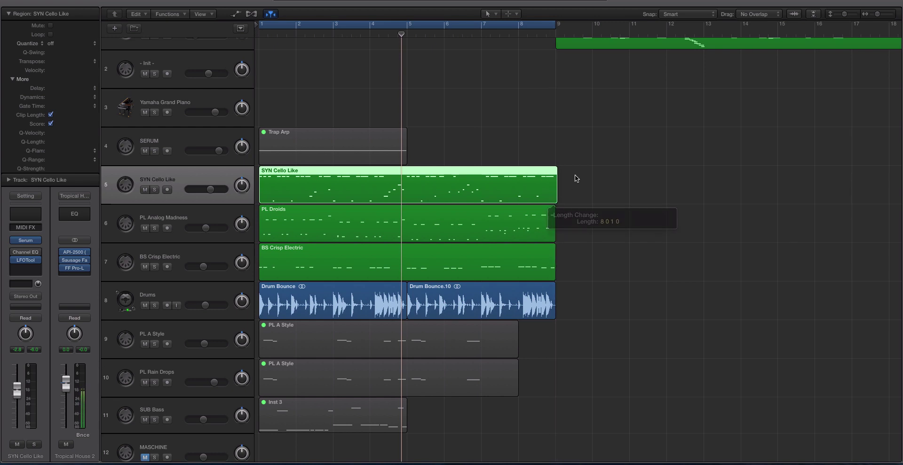
left_click(575, 174)
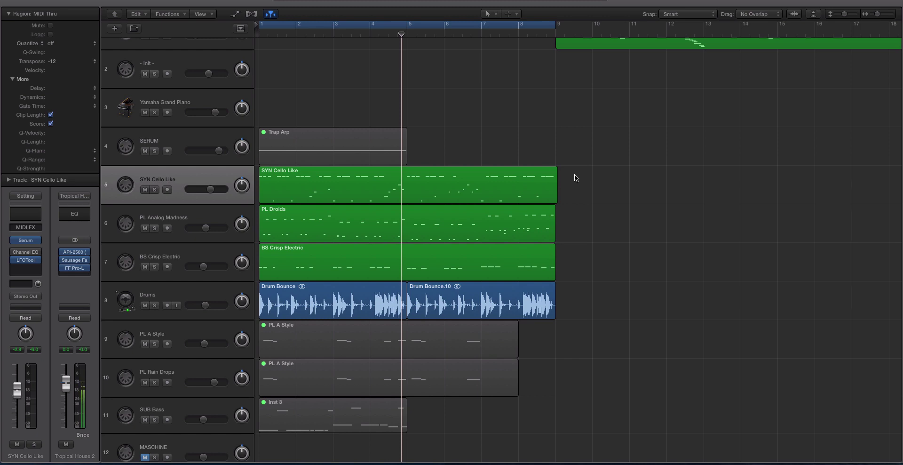
left_click(557, 186)
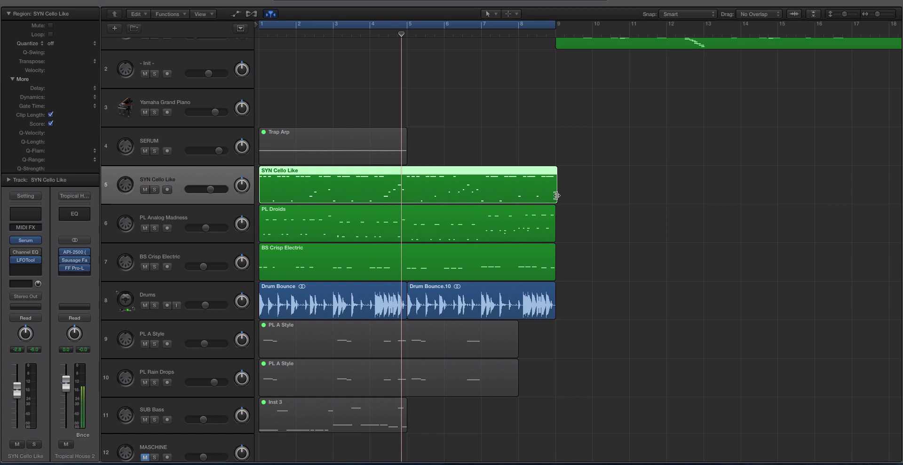
left_click_drag(556, 195, 552, 194)
- Inspect the LFOTool volume curve on the SYN Cello Like track, moving its window clear of the tracks, and close the plug-in
left_click(25, 260)
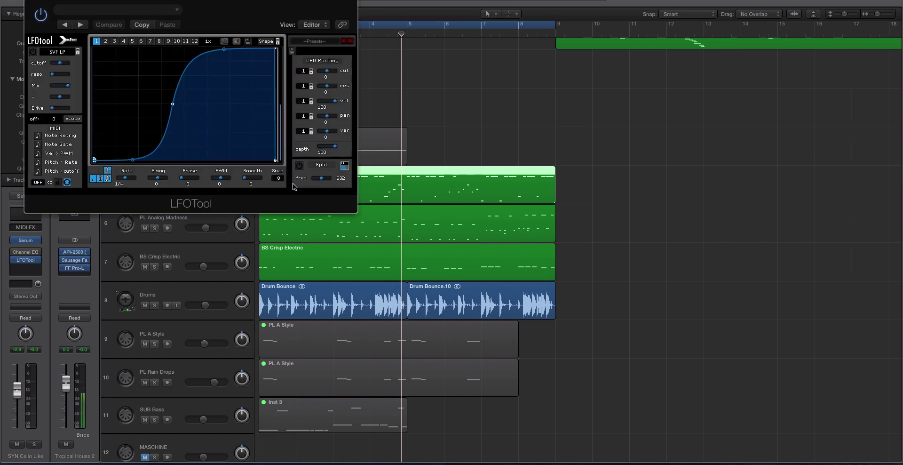
left_click_drag(190, 1, 655, 34)
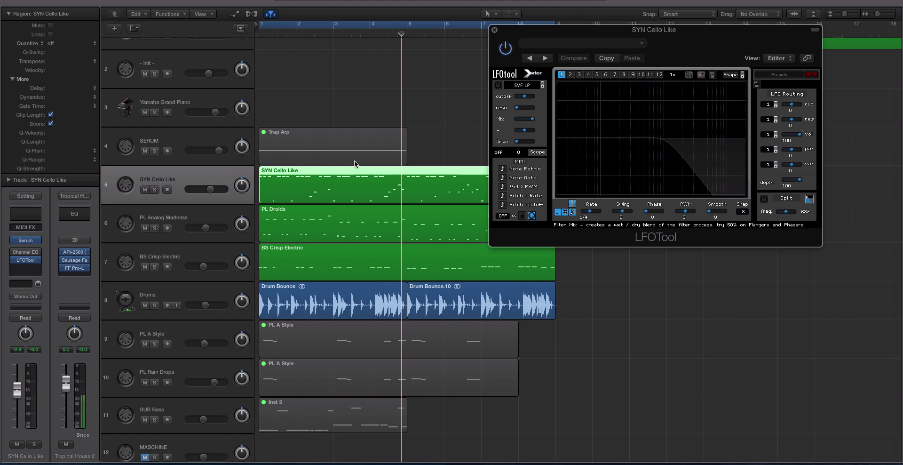
left_click(495, 30)
left_click(479, 112)
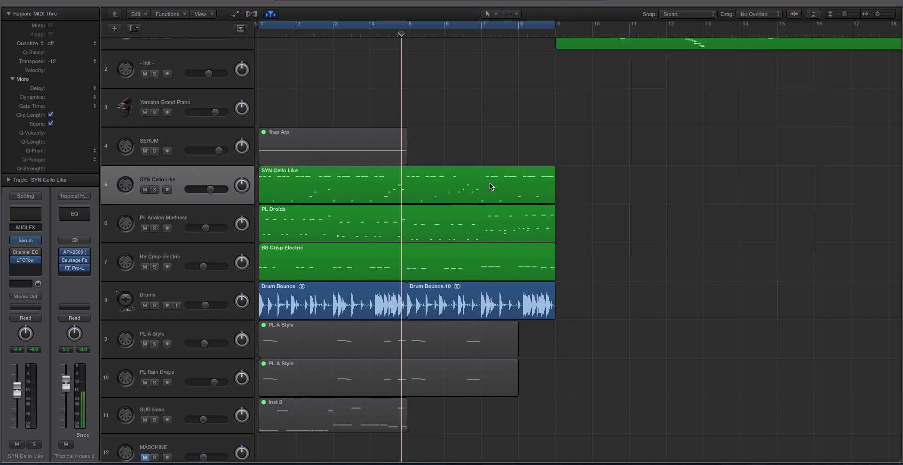
left_click(456, 176)
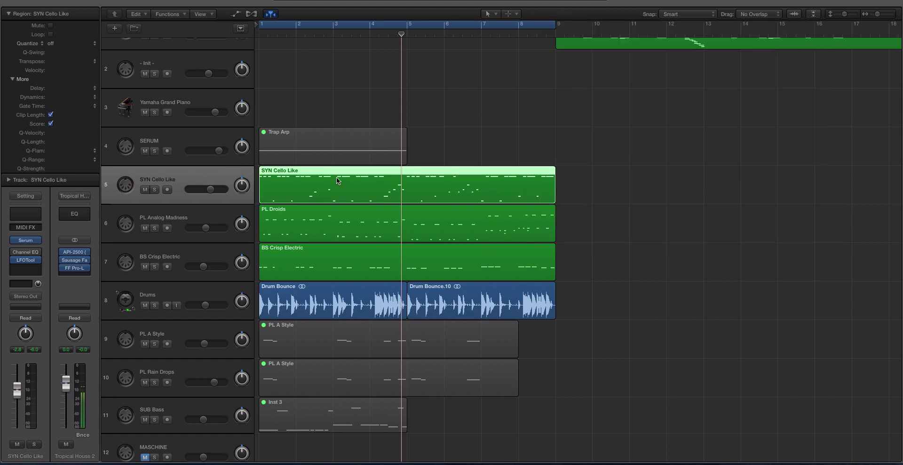
left_click(489, 152)
left_click(502, 177)
left_click_drag(487, 151, 562, 275)
left_click_drag(601, 181, 525, 316)
scroll(530, 307, "up", 2)
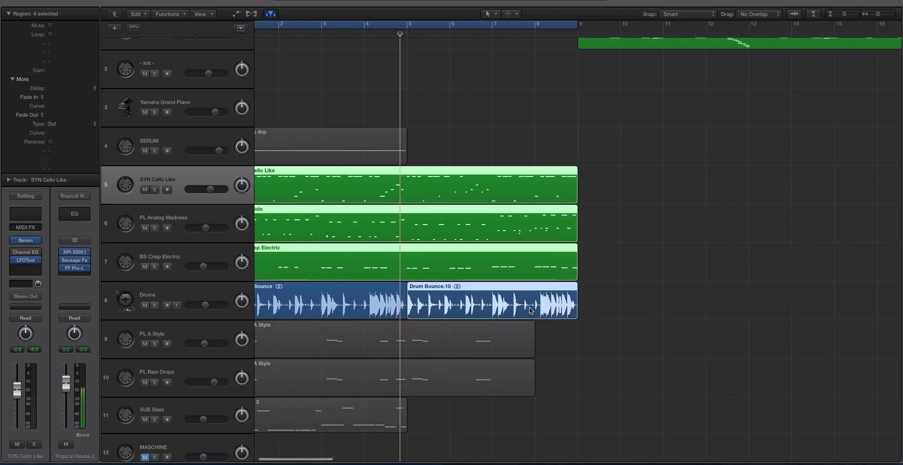
scroll(529, 307, "down", 2)
left_click(616, 284)
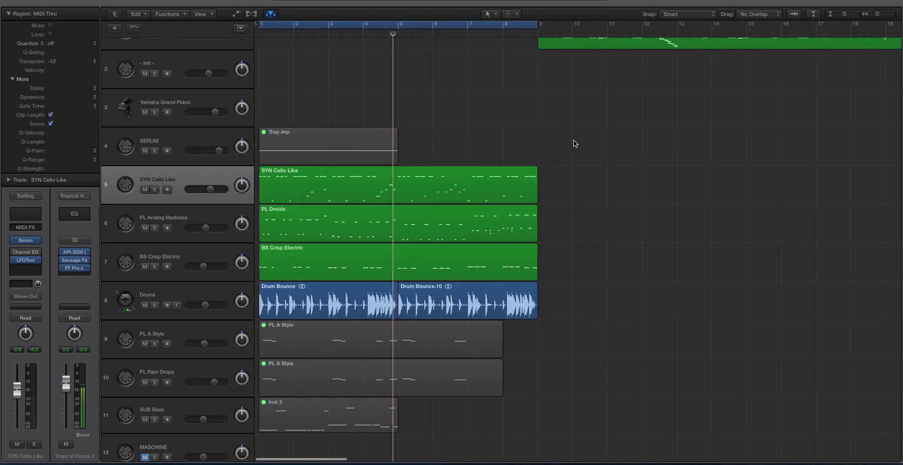
scroll(574, 143, "up", 3)
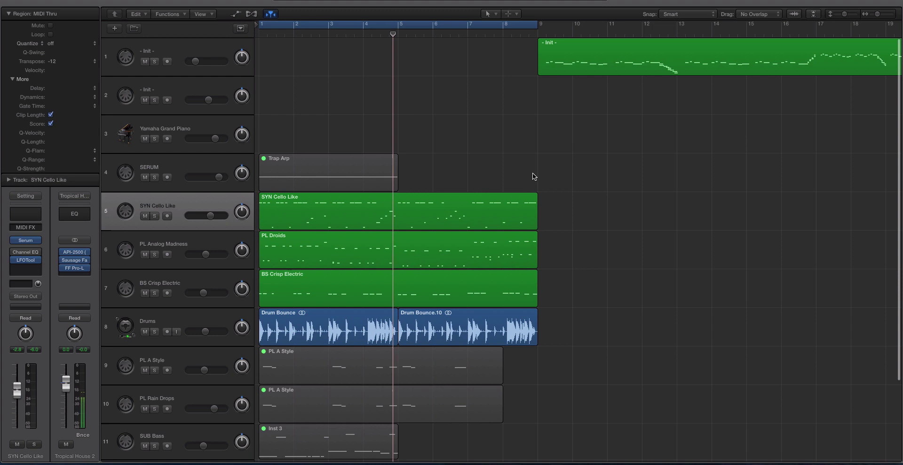
scroll(587, 188, "up", 3)
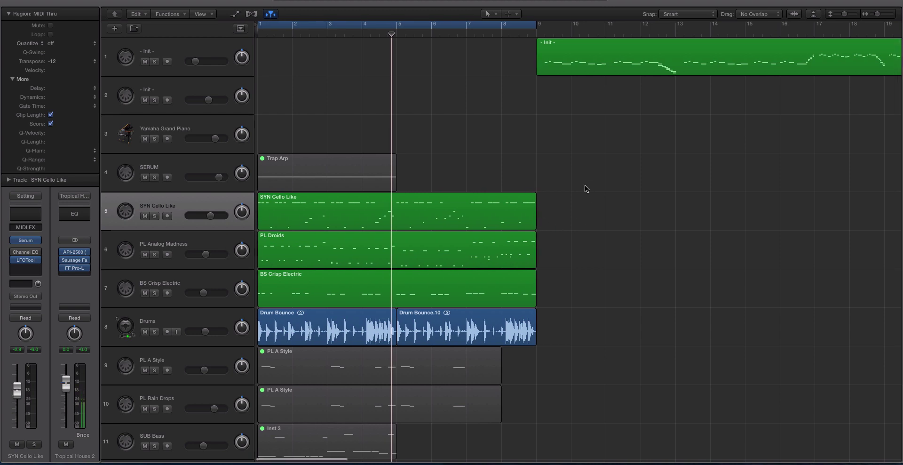
- Select the SYN Cello Like track and play back the arrangement from bar 1
left_click(504, 208)
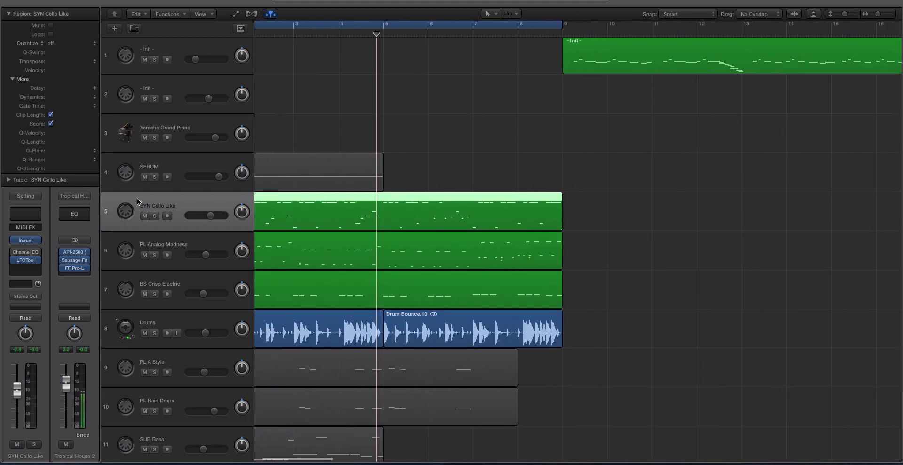
left_click(182, 162)
left_click(190, 196)
scroll(403, 198, "left", 2)
key("space")
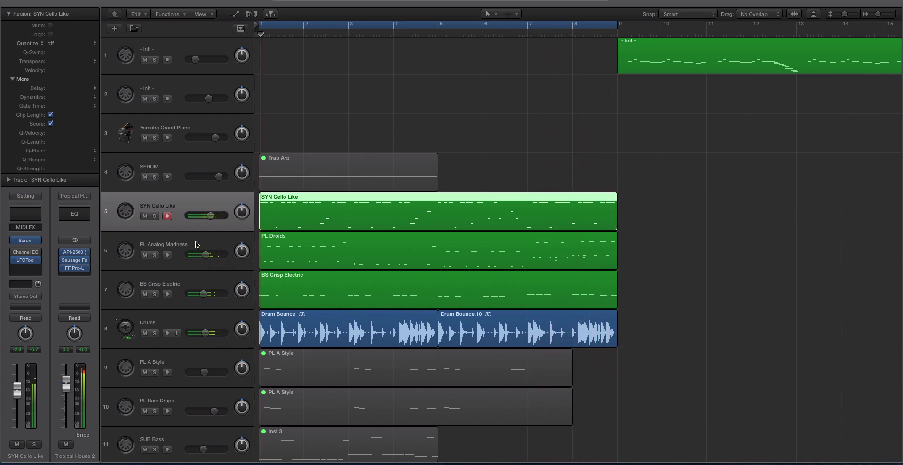
left_click(195, 241)
left_click(188, 210)
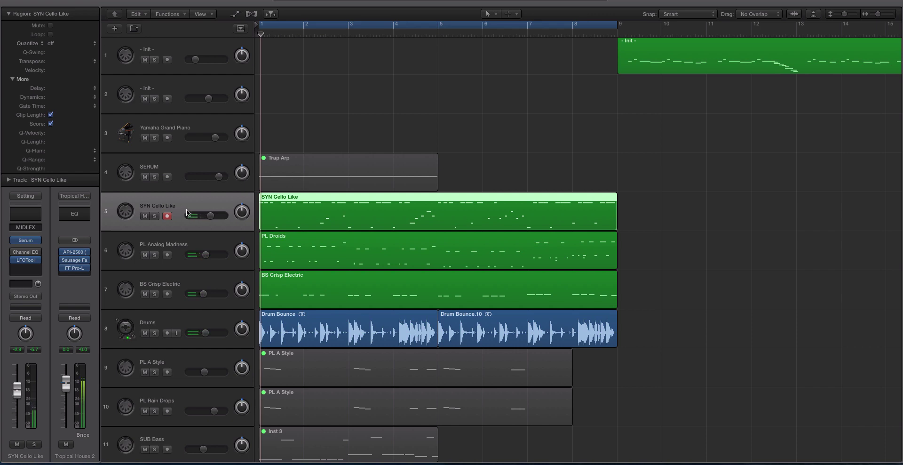
left_click(500, 167)
left_click(193, 241)
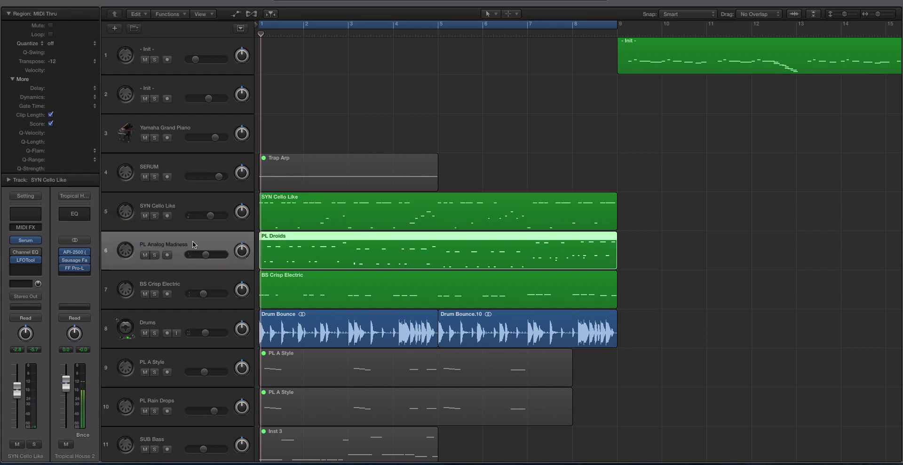
left_click(184, 277)
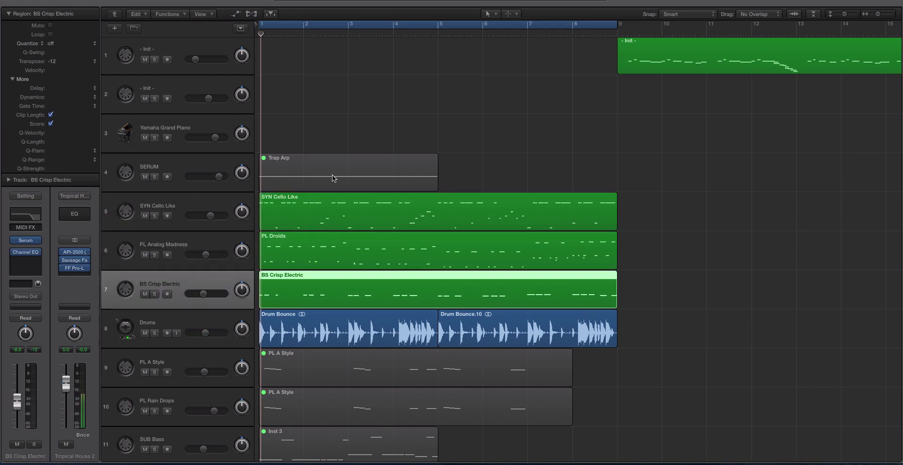
left_click_drag(505, 172, 526, 275)
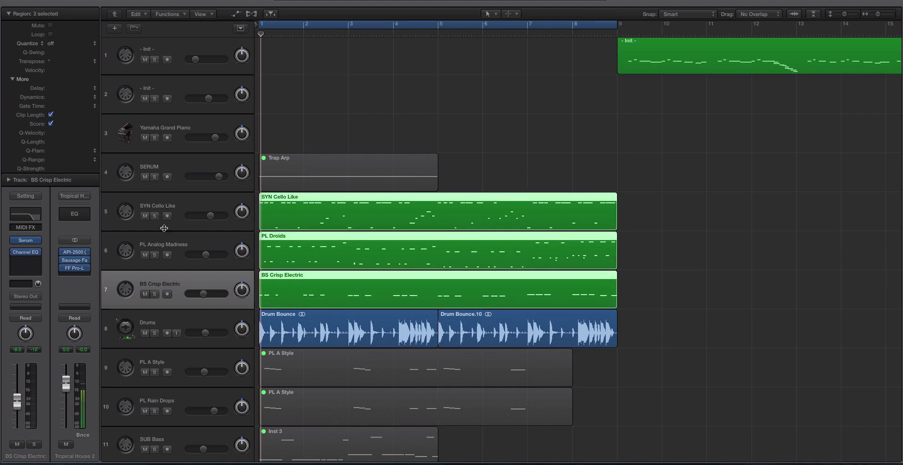
- Show track automation and look through the Serum and Channel EQ parameters that can be automated on the SYN Cello Like track
left_click(166, 202)
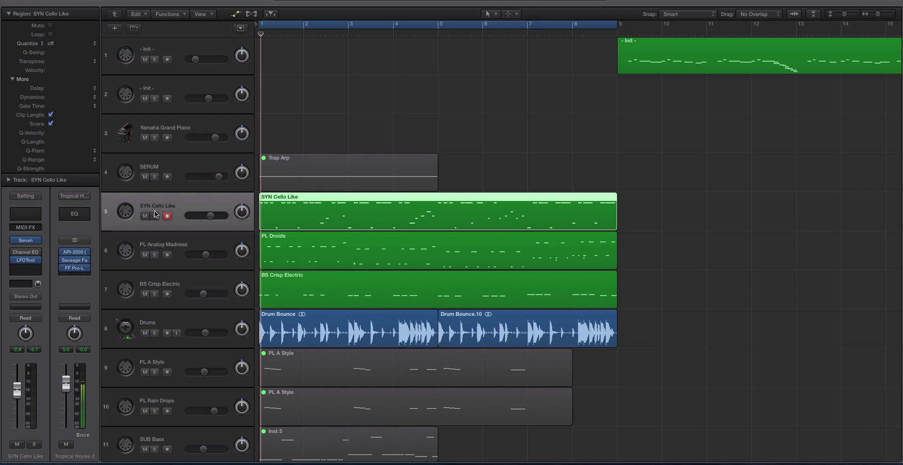
key("a")
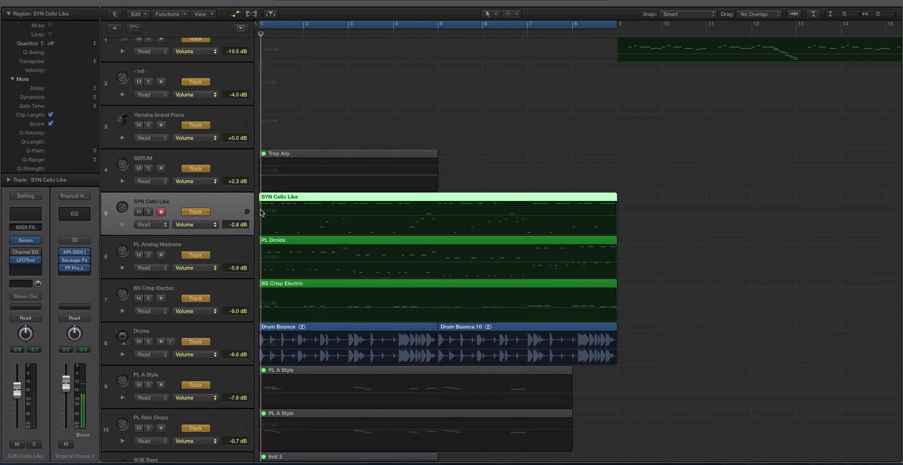
left_click(196, 224)
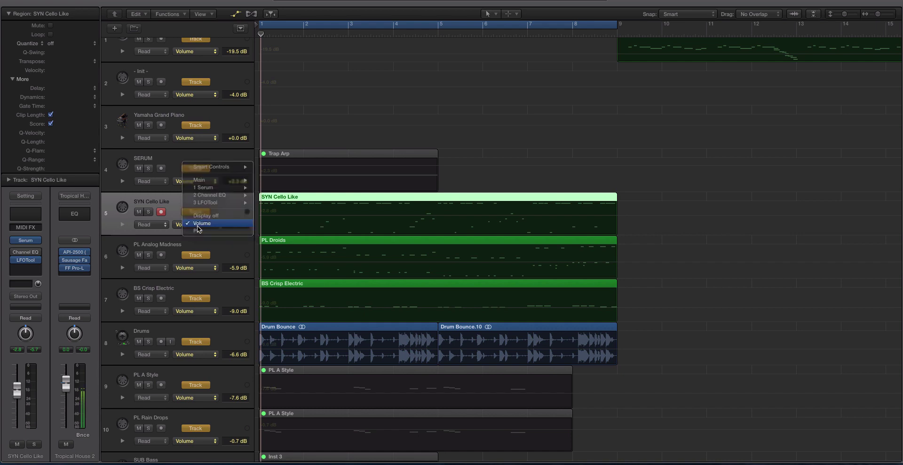
mouse_move(216, 189)
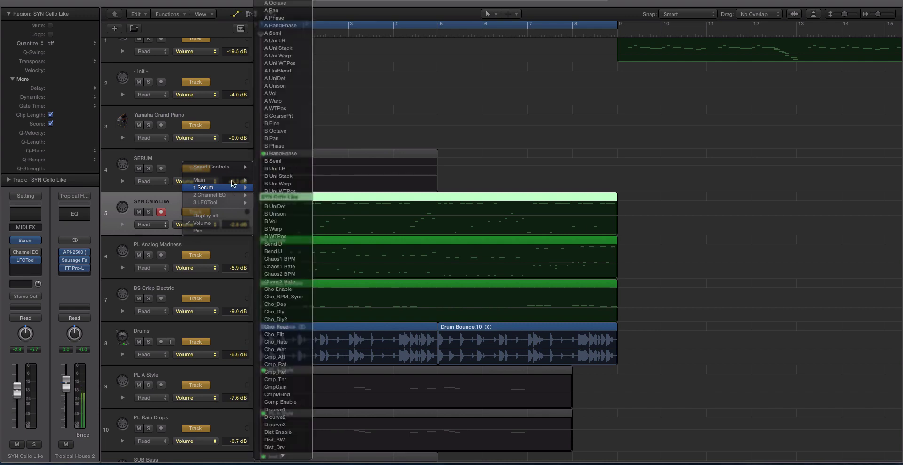
mouse_move(231, 168)
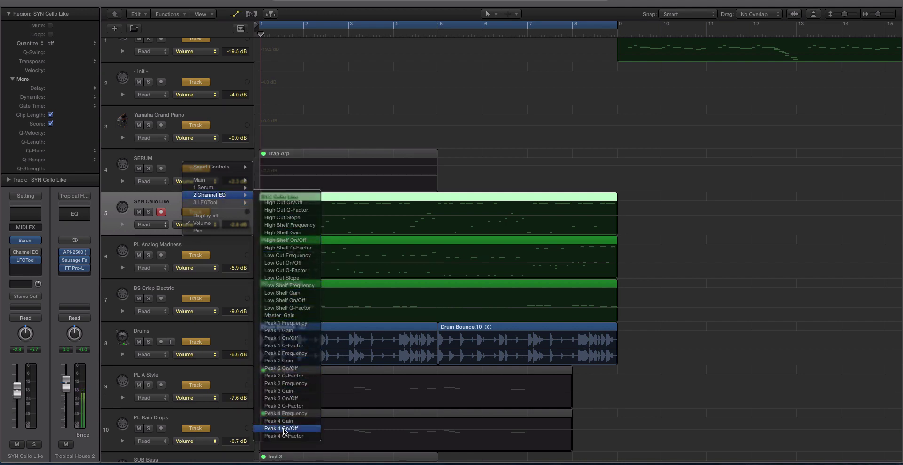
left_click(182, 153)
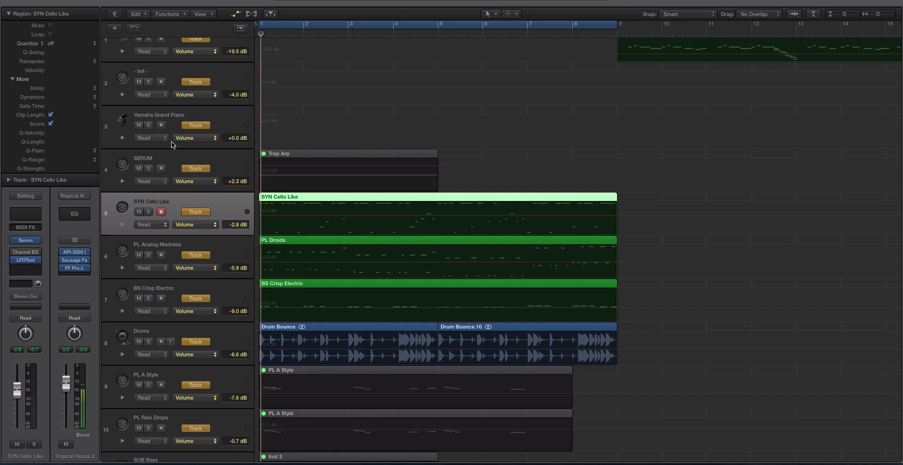
key("a")
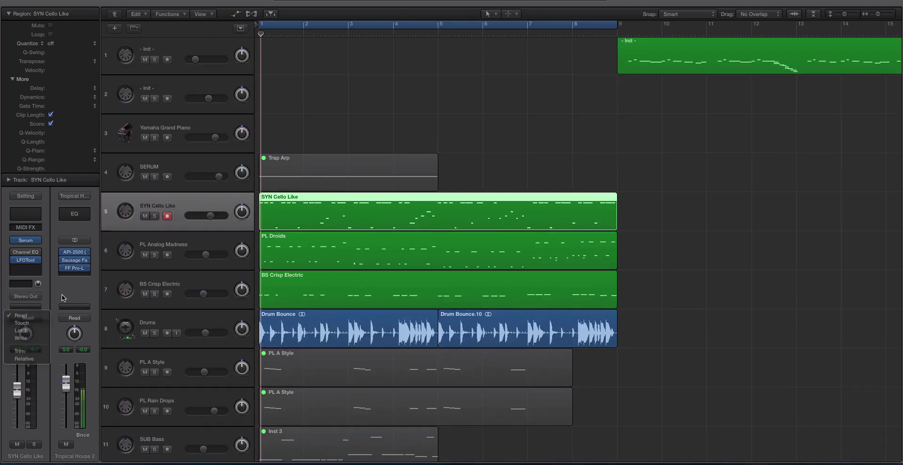
key("a")
left_click(192, 225)
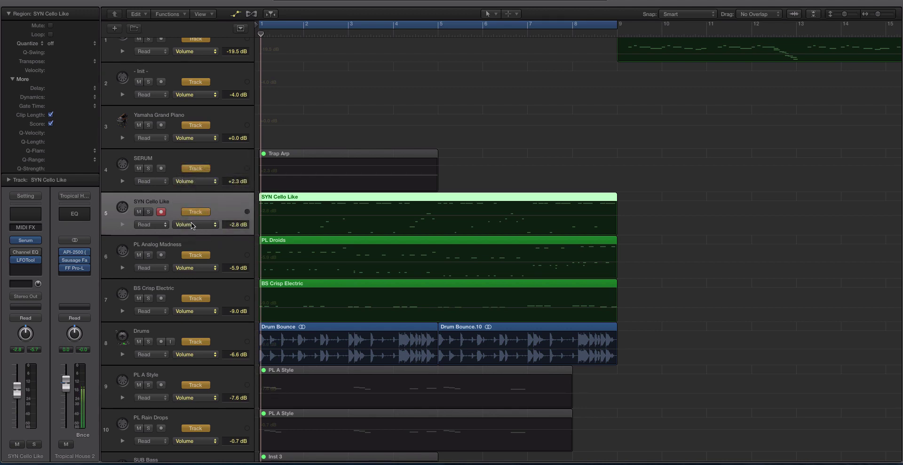
left_click(191, 224)
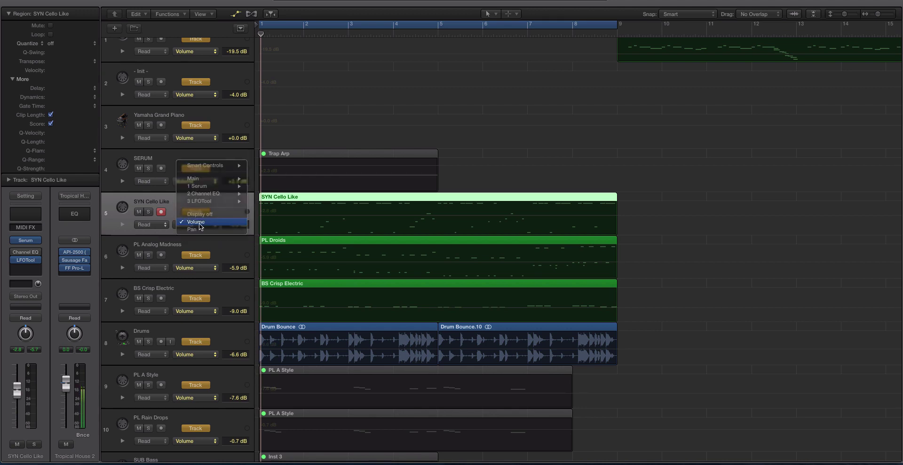
left_click(154, 203)
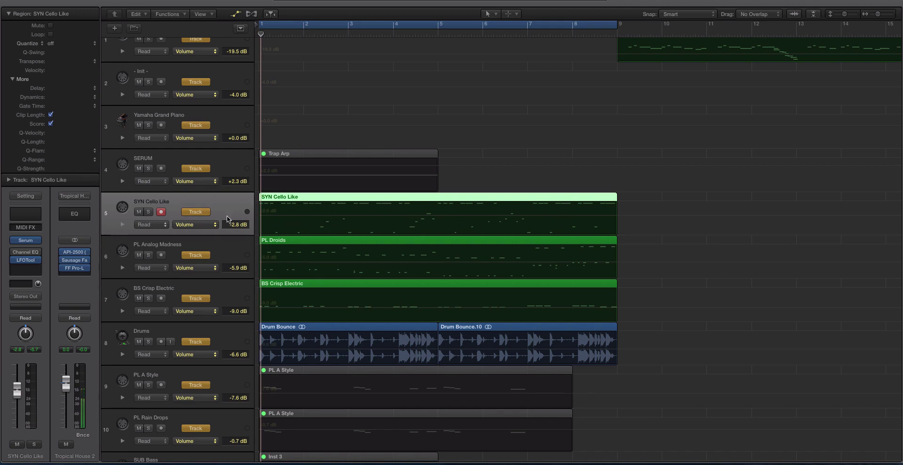
left_click(36, 318)
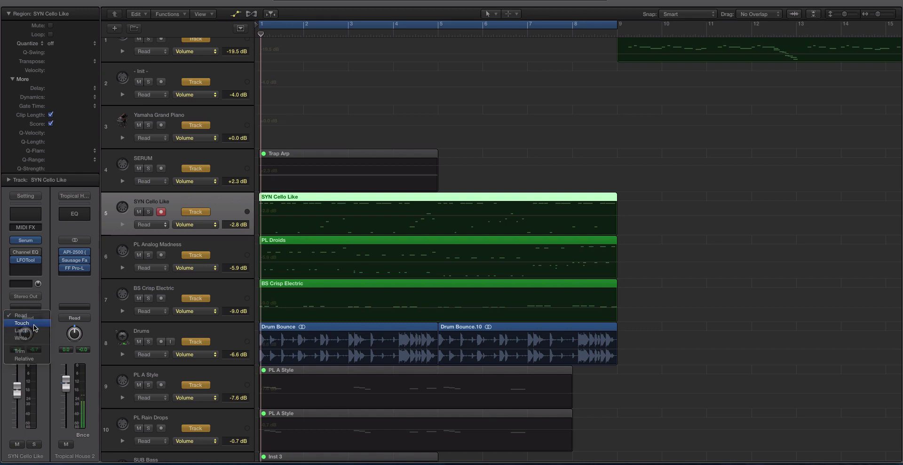
left_click(34, 325)
left_click(32, 319)
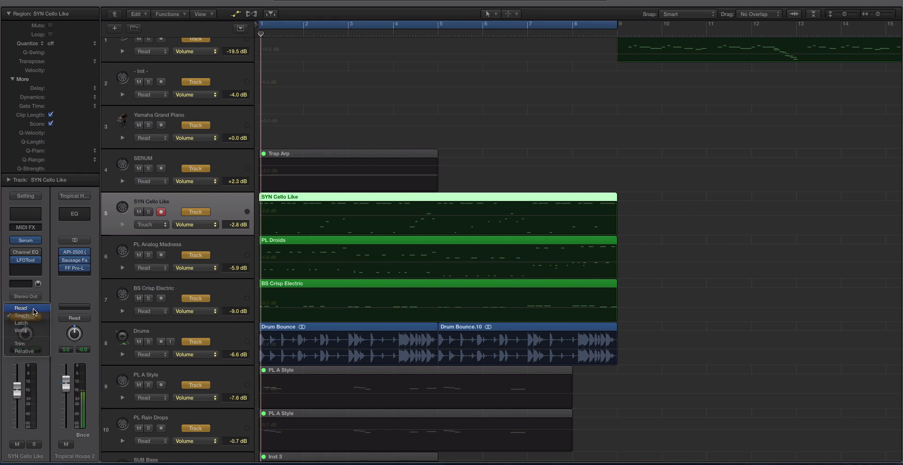
left_click(34, 309)
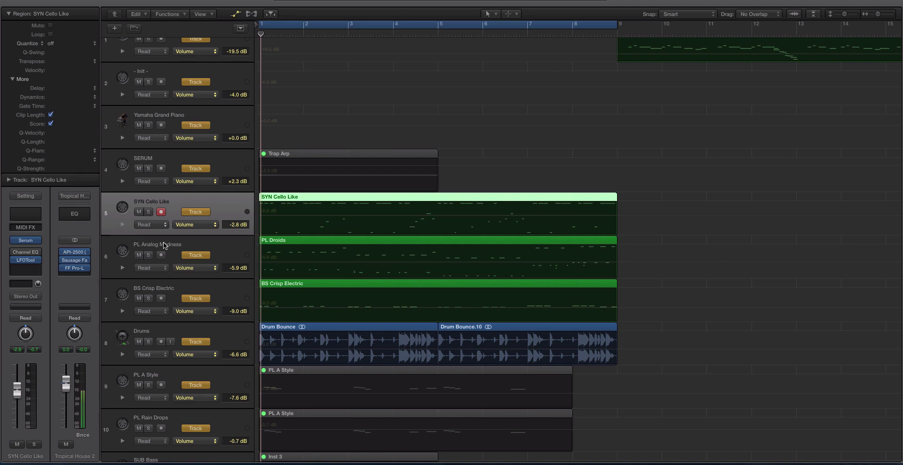
- Set the SYN Cello Like track's automation mode to Touch and hide the automation lanes
left_click(25, 318)
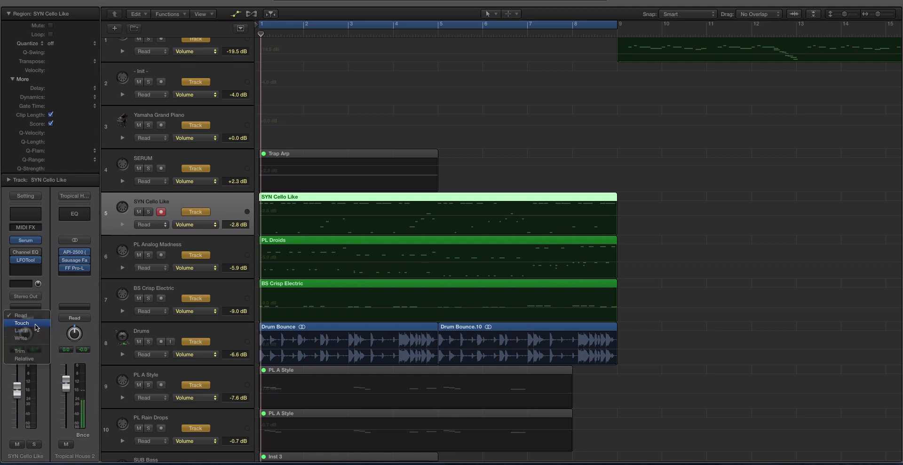
left_click(33, 326)
key("a")
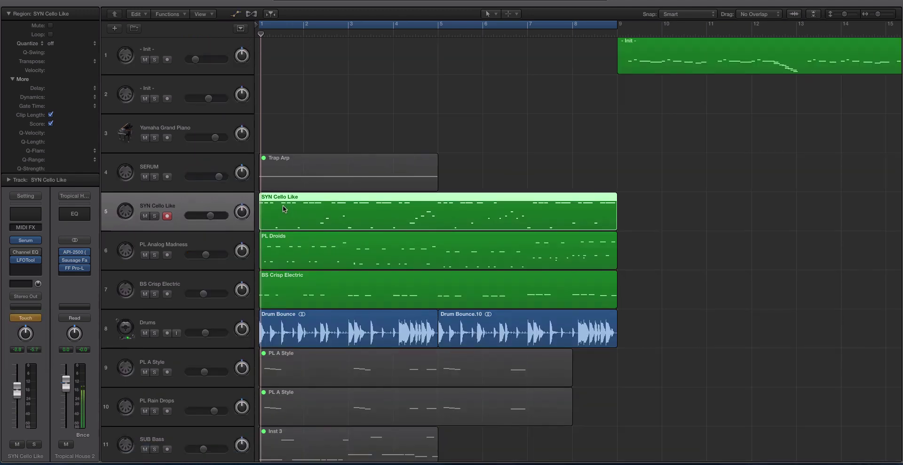
- Open Serum on the SYN Cello Like track and examine during playback how Envelope 2 modulates the filter cutoff
left_click(15, 240)
left_click_drag(145, 5, 605, 0)
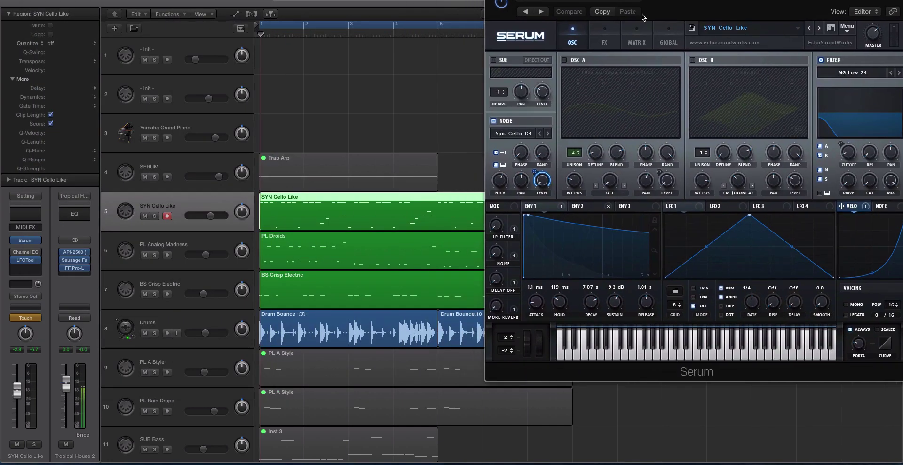
left_click(846, 152)
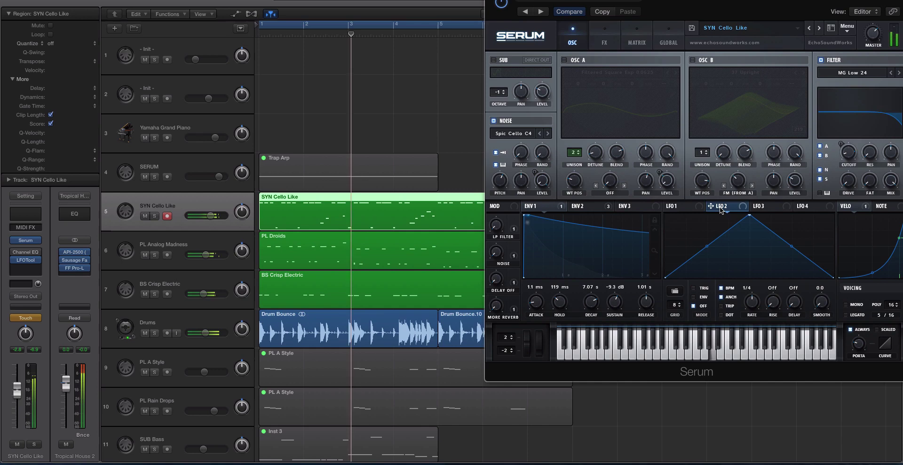
left_click(571, 208)
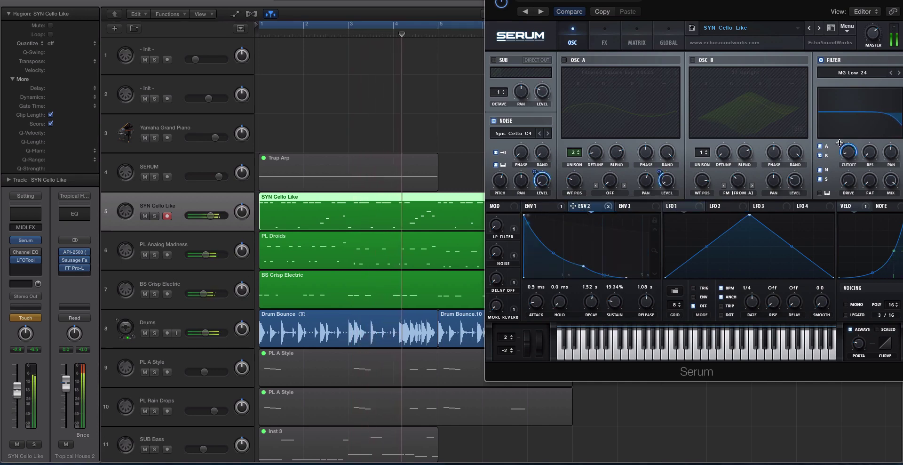
left_click_drag(573, 206, 840, 165)
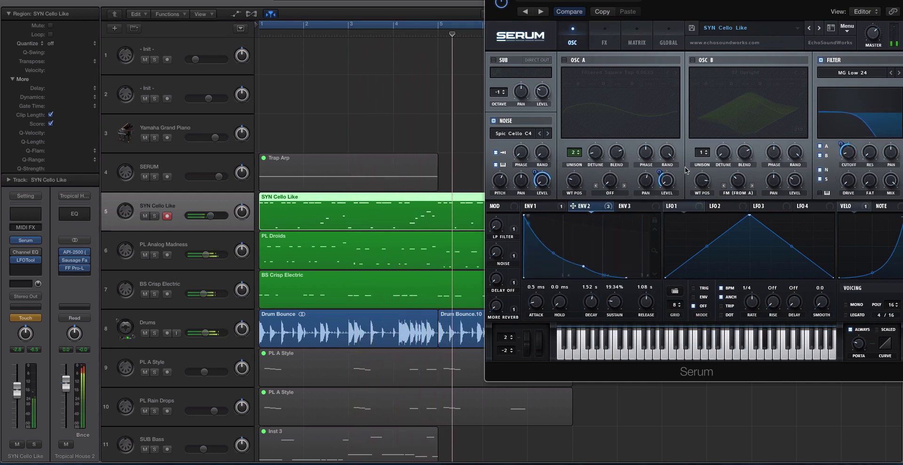
- Solo the selected SYN Cello Like region and move the Serum window so its filter section is fully visible
key("s")
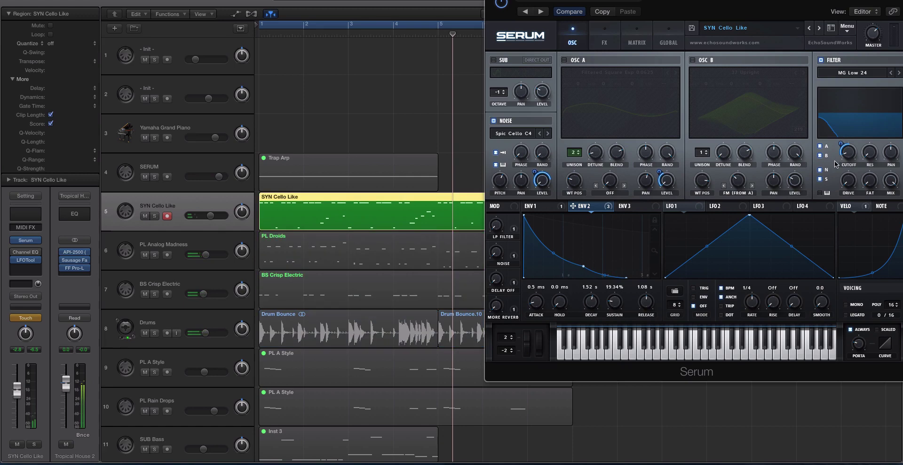
left_click_drag(705, 5, 617, 17)
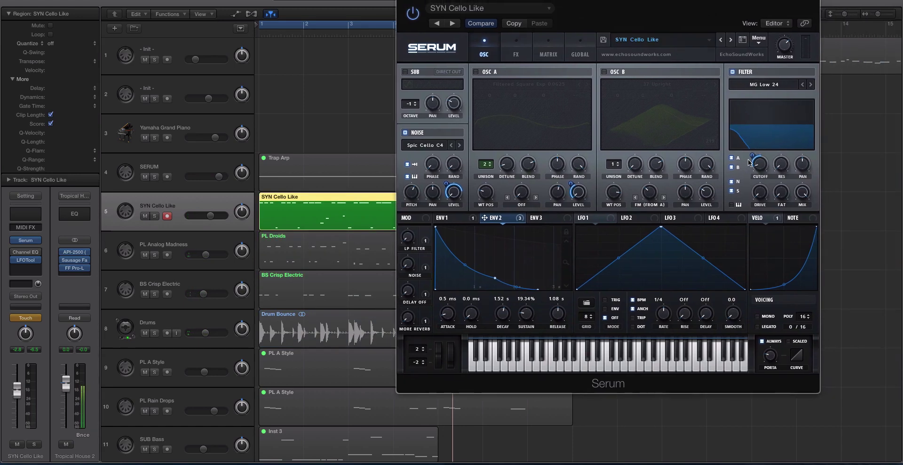
- Play from bar 1 and record a rising movement of Serum's filter cutoff, stopping before bar 3
key("space")
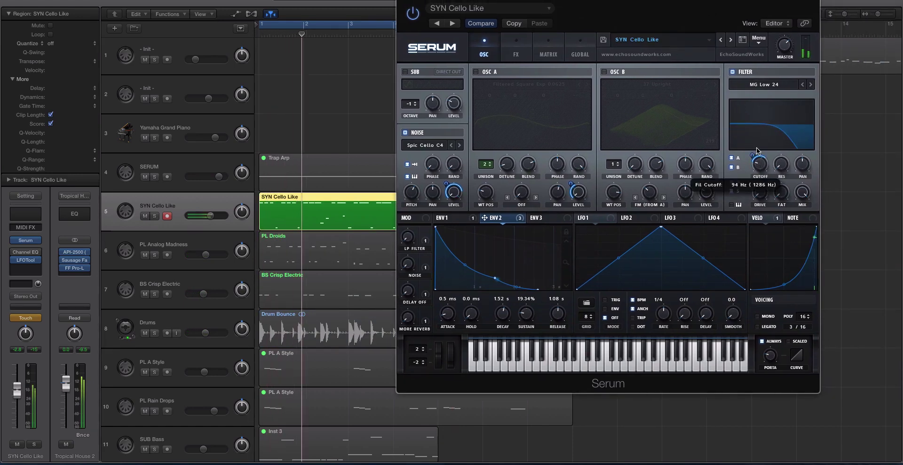
left_click_drag(758, 162, 759, 118)
key("space")
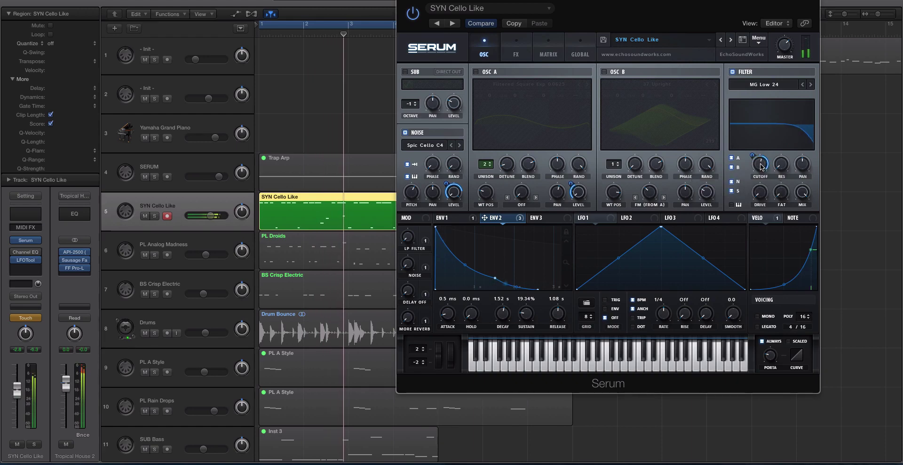
- Show track automation, check the SYN Cello Like track's parameter list for Serum's Fil Cutoff, and hide the lanes again
key("a")
left_click(182, 225)
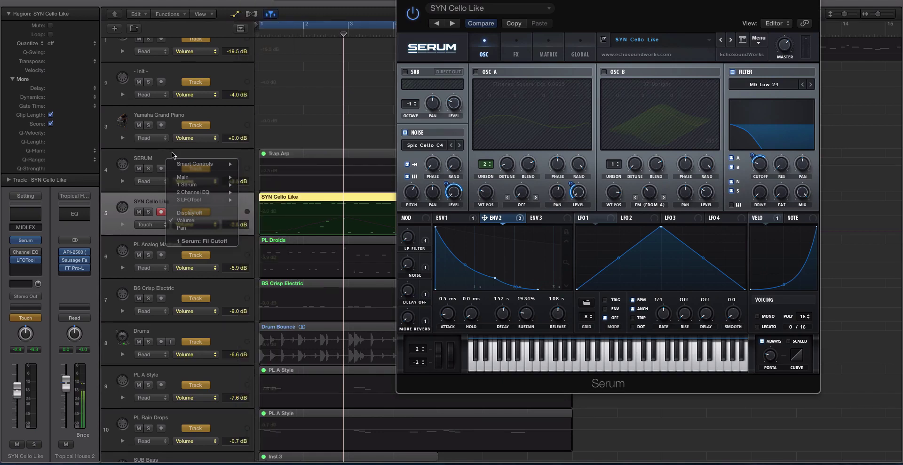
key("Escape")
key("a")
- Display the automation lanes enlarged and play back the recorded cutoff curve, with the Serum window moved clear of the lane
left_click_drag(426, 8, 387, 1)
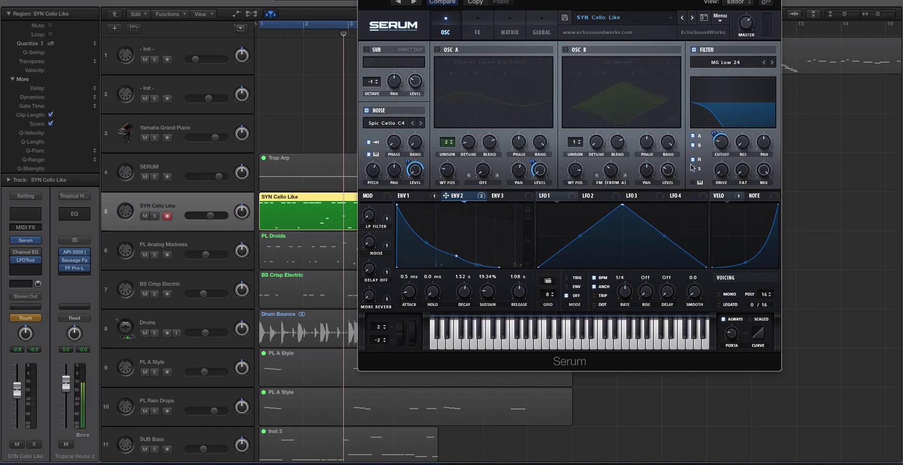
key("a")
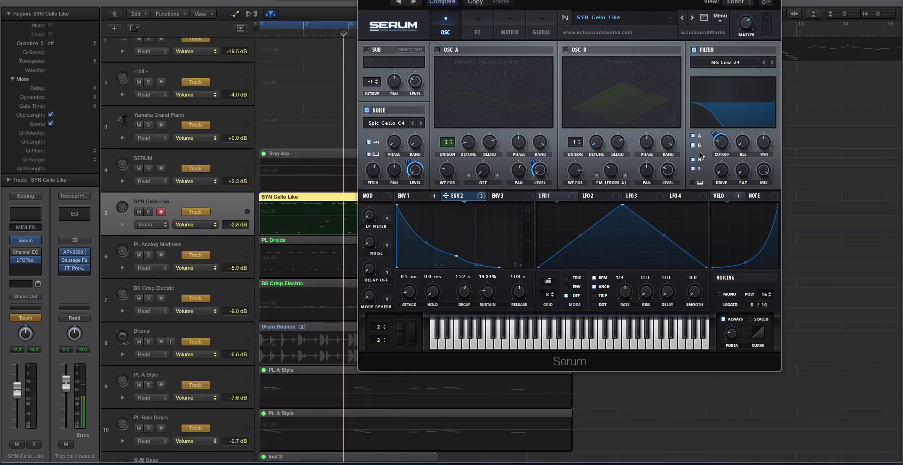
scroll(313, 183, "up", 5)
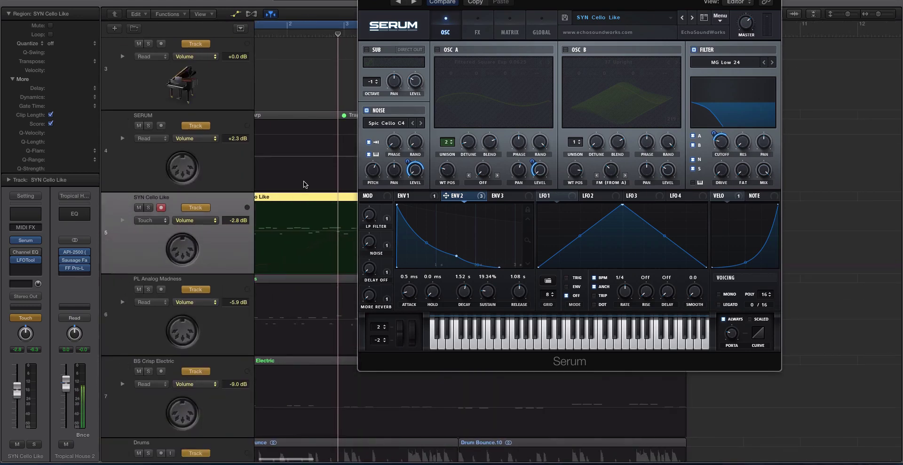
key("space")
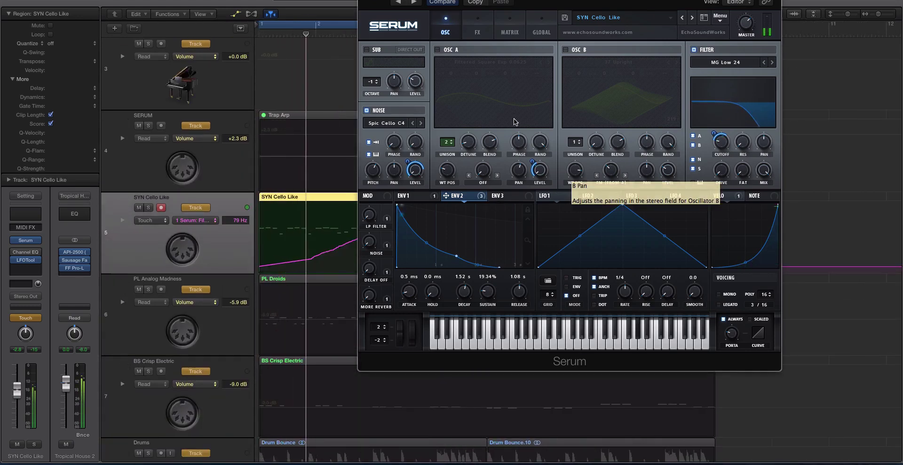
left_click_drag(570, 1, 709, 1)
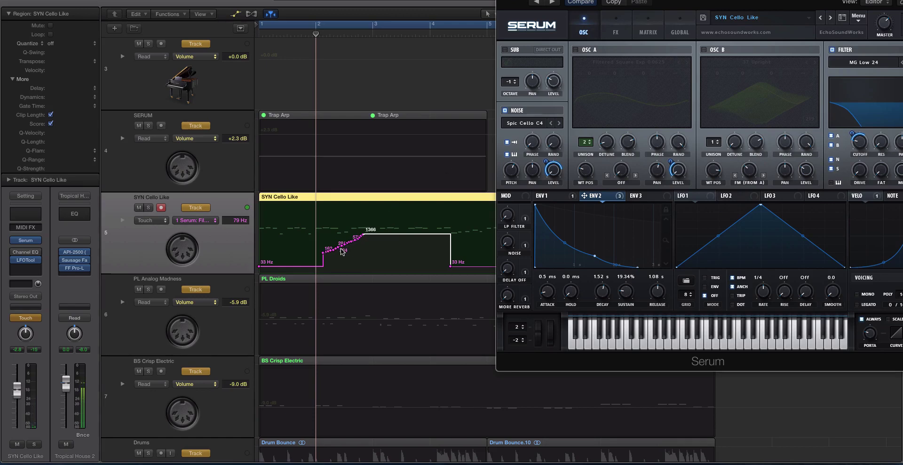
- Undo the recorded filter cutoff automation on the SYN Cello Like track
left_click(98, 0)
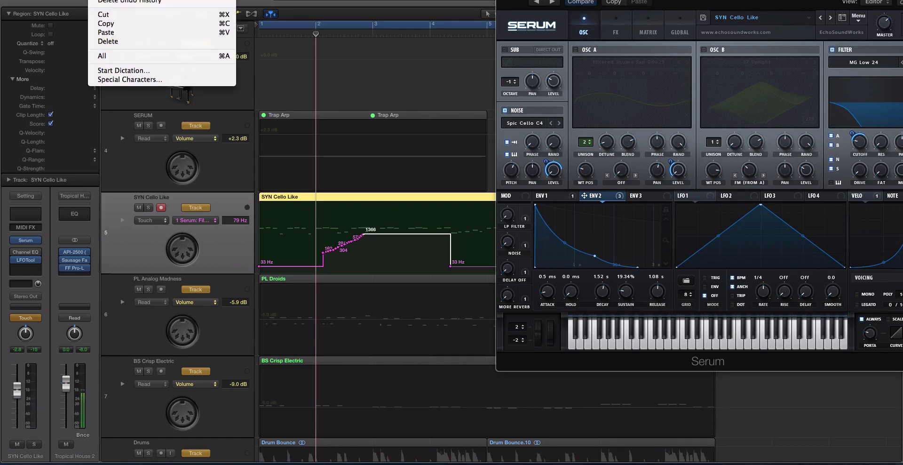
key("super+z")
- Lower Serum's filter cutoff and record a new rising cutoff sweep from bar 1 to about bar 3, reaching 489 Hz
left_click_drag(880, 0, 825, 0)
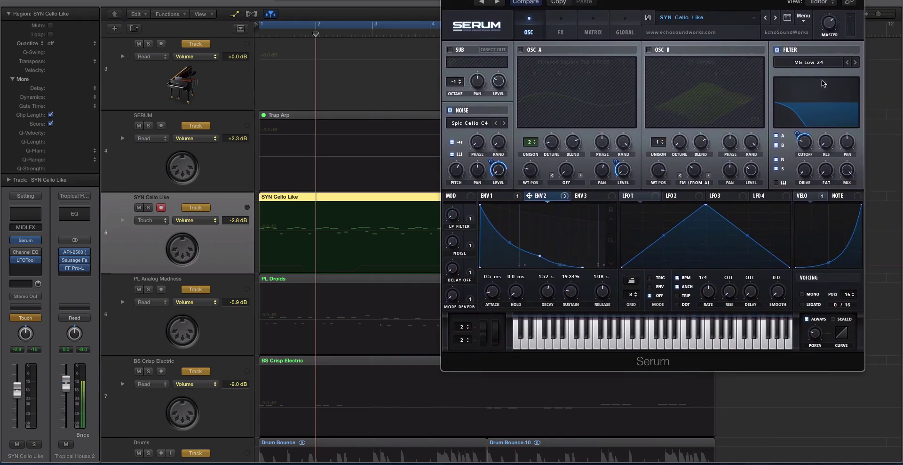
left_click_drag(805, 142, 804, 153)
key("space")
left_click_drag(804, 145, 802, 109)
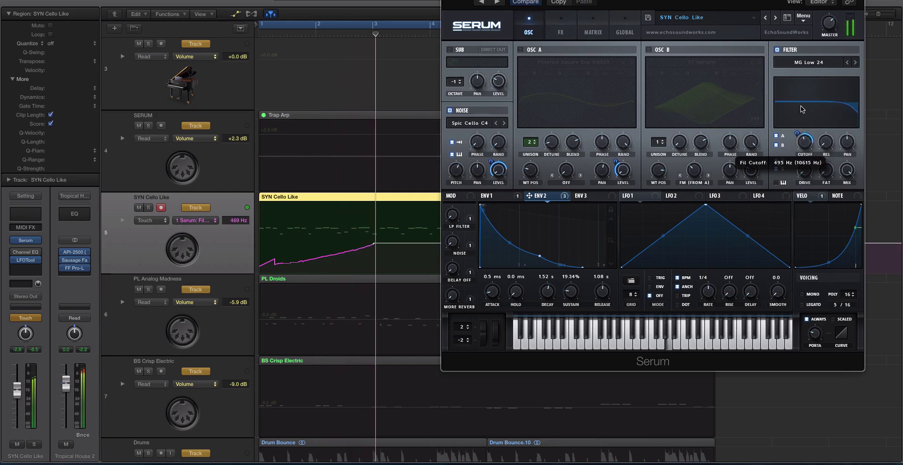
key("space")
- Erase the intermediate points of the cutoff sweep and its 79 Hz spike, leaving a straight ramp from 33 Hz to 489 Hz
left_click_drag(630, 2, 760, 2)
scroll(384, 204, "up", 3)
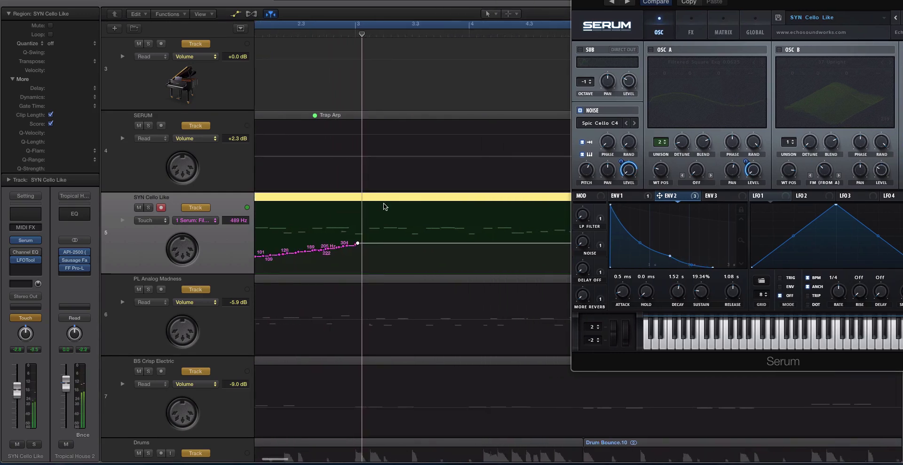
scroll(384, 207, "left", 3)
left_click(292, 259)
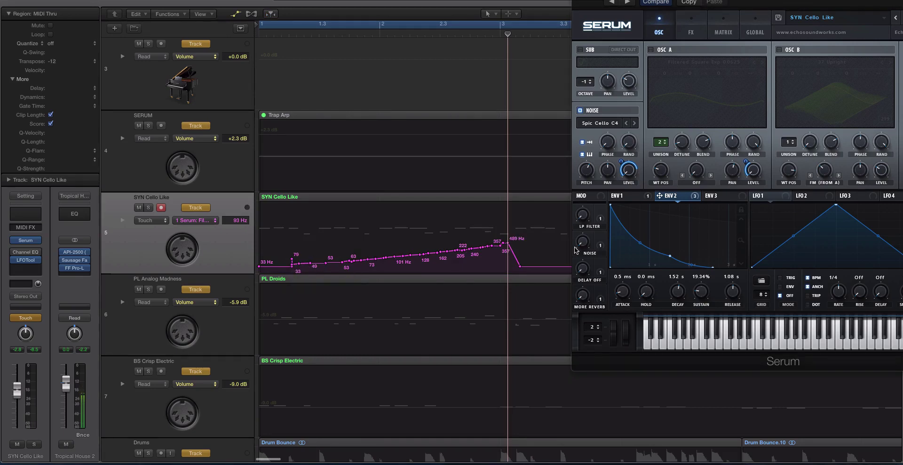
left_click(520, 202)
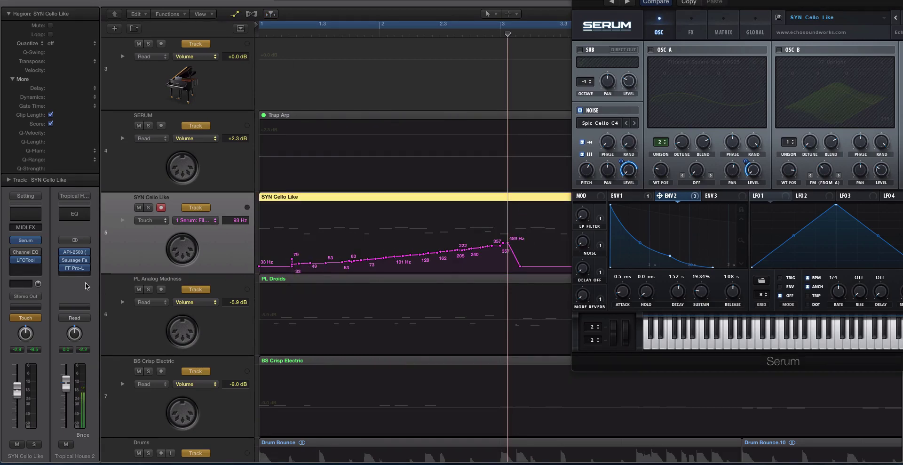
key("t")
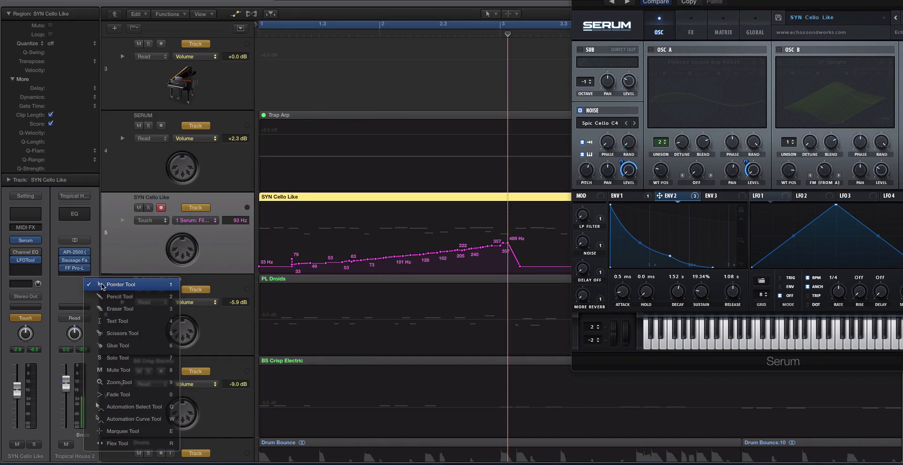
left_click(133, 308)
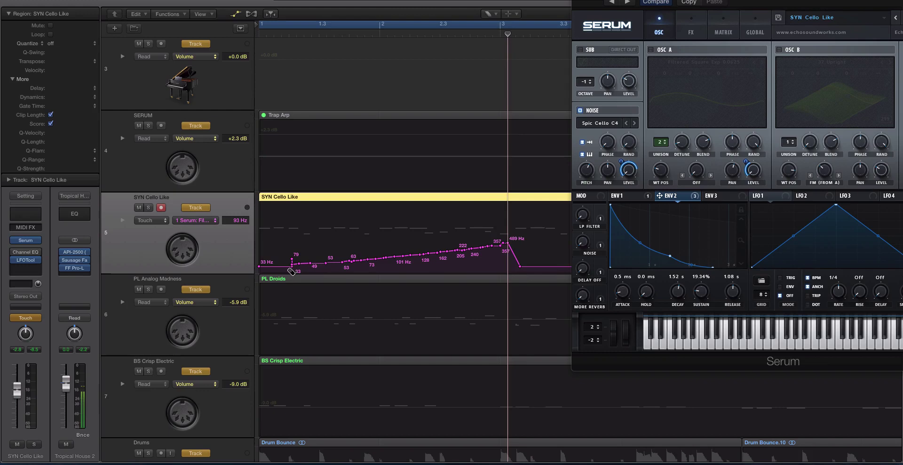
mouse_move(292, 269)
left_mouse_down()
mouse_move(354, 272)
mouse_move(504, 257)
mouse_move(508, 242)
left_mouse_up()
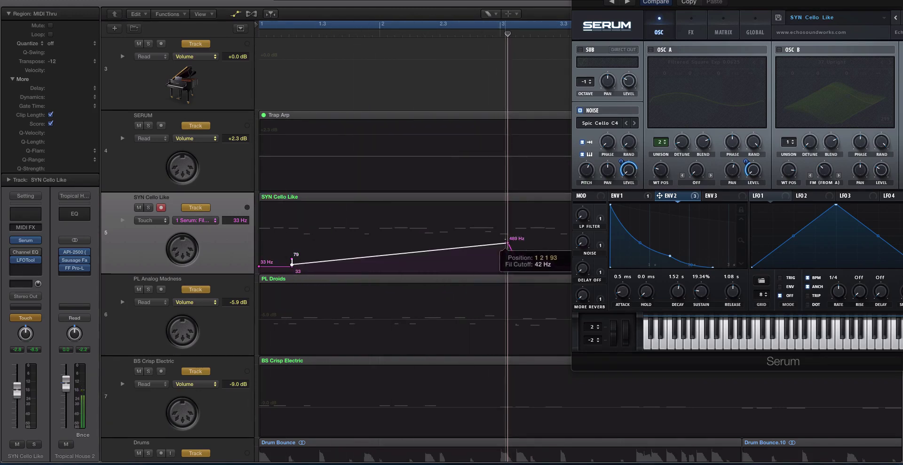
left_click(295, 267)
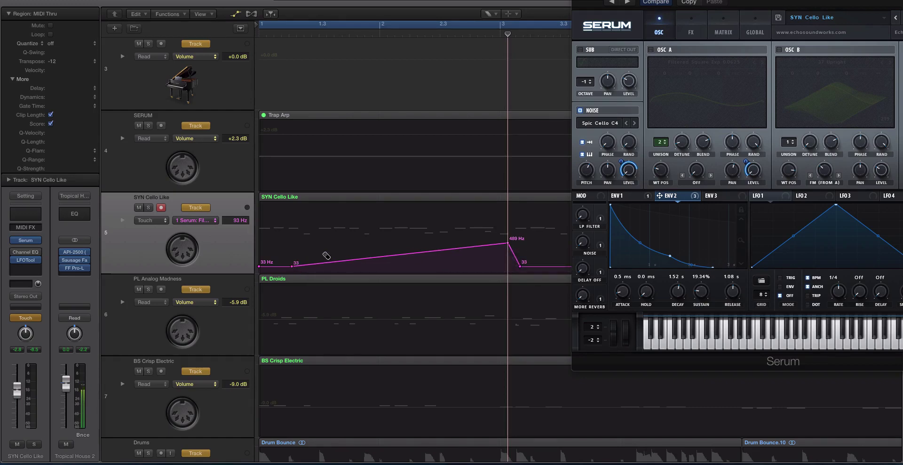
- Close Serum, raise the cutoff point just after the ramp's peak to 785 Hz with the Pointer tool, and play back the automation
key("super+w")
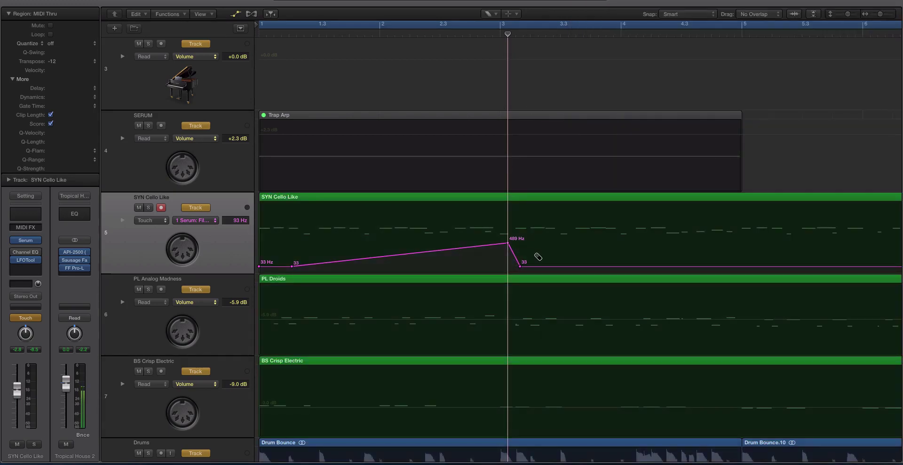
key("t")
key("t")
left_click_drag(520, 266, 521, 243)
key("space")
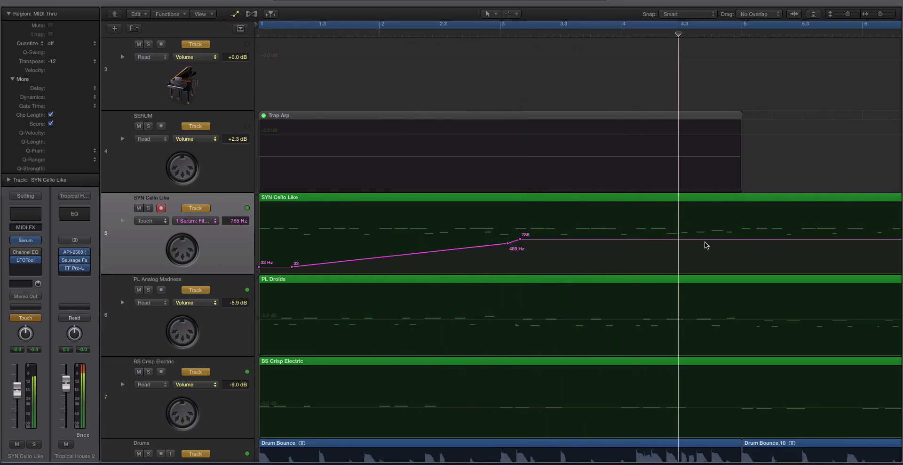
- Reopen Serum, play the arrangement from bar 1, and adjust the filter in Serum's filter graph during playback
key("super+Left")
key("super+Left")
key("super+Left")
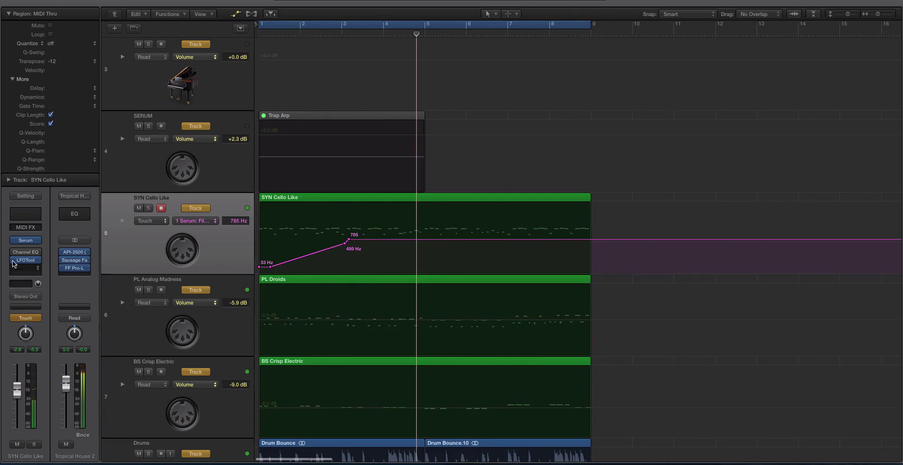
left_click(21, 242)
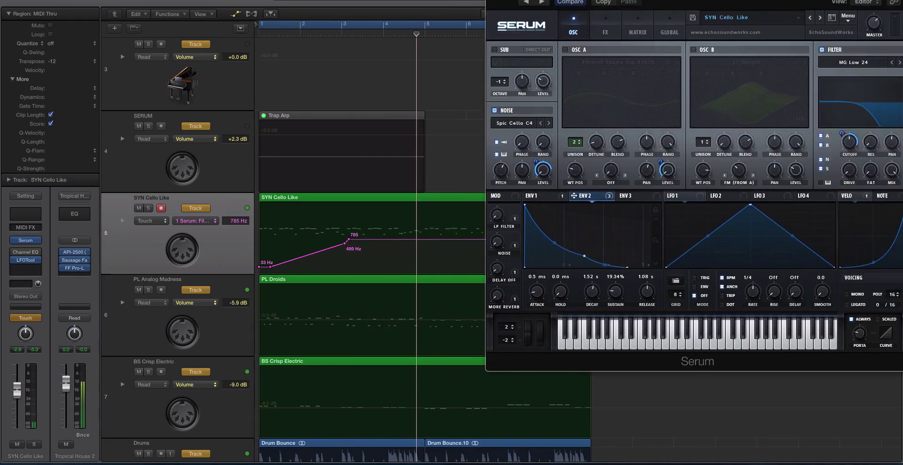
key("Return")
key("space")
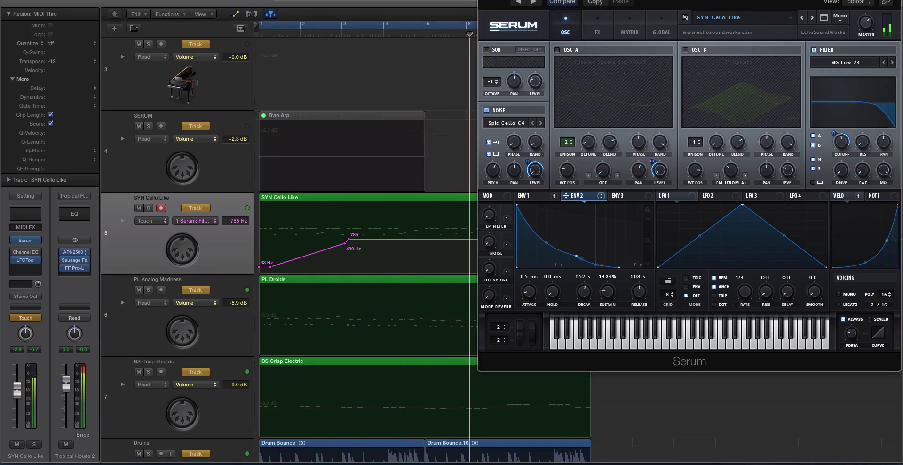
left_click_drag(854, 121, 852, 66)
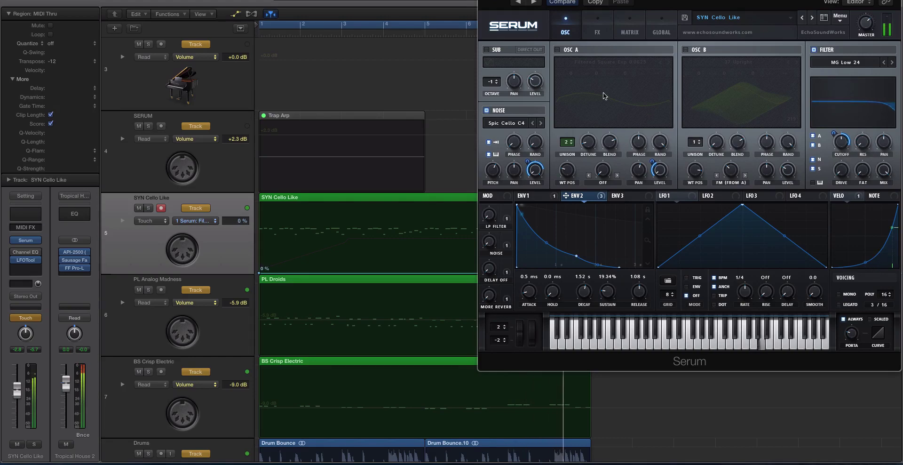
- Record rising and falling Reverb mix movements from Serum's effects on the SYN Cello Like track, close Serum, and inspect the curve
left_click(594, 27)
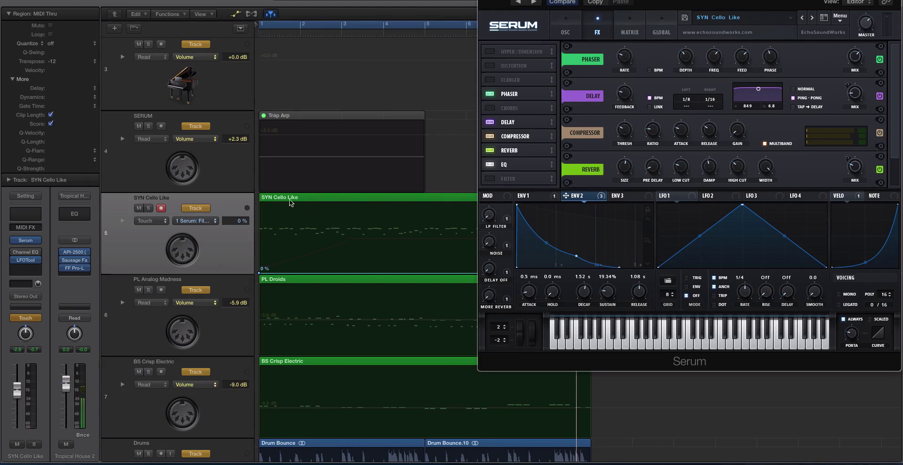
left_click(423, 197)
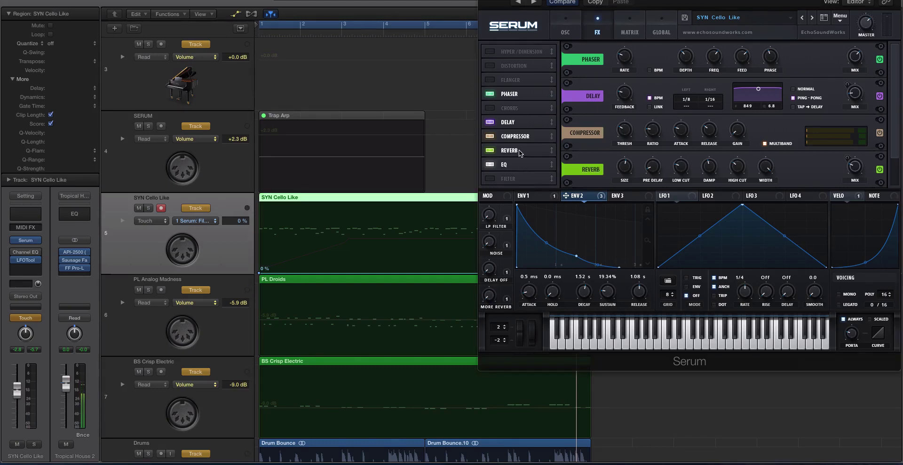
mouse_move(856, 168)
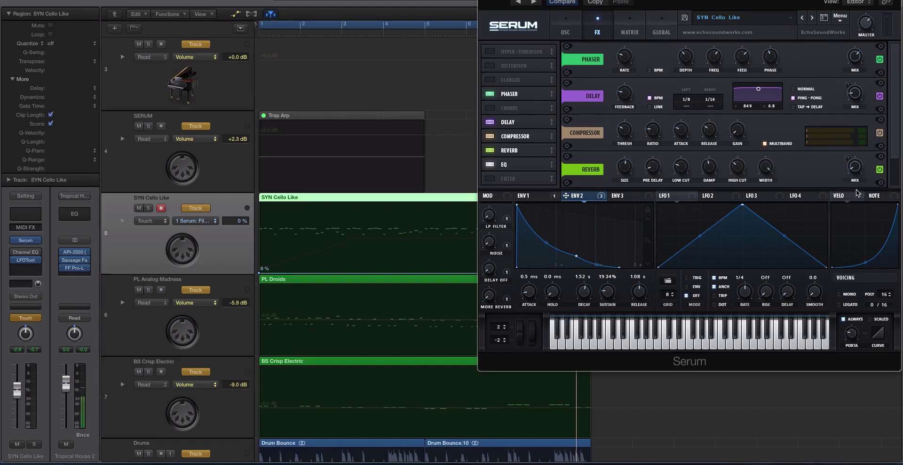
key("space")
mouse_move(857, 170)
left_mouse_down()
mouse_move(847, 53)
mouse_move(841, 164)
left_mouse_up()
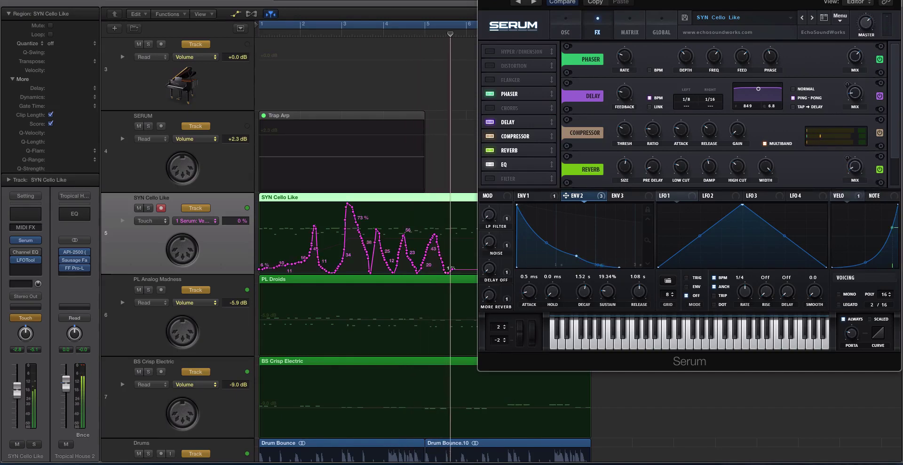
left_click(485, 1)
key("super+Right")
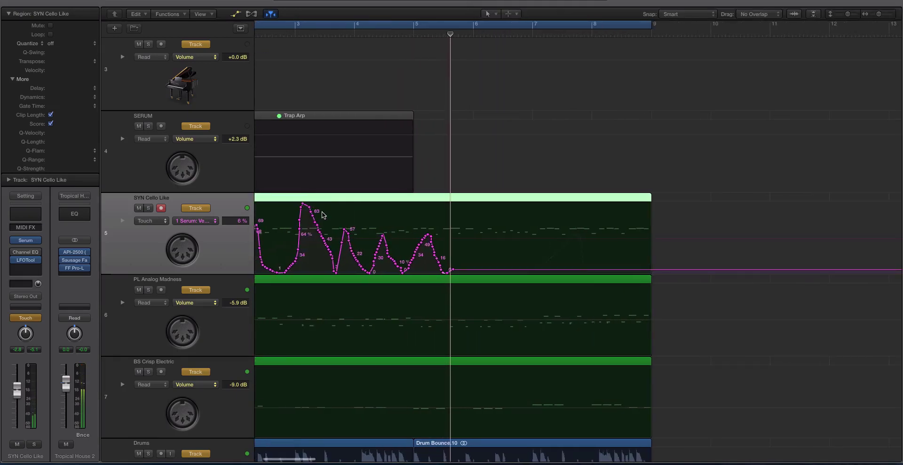
- Erase the intermediate Reverb mix points before the bar 2 peak and the topmost points of the bar 3 peak
scroll(322, 214, "left", 3)
key("t")
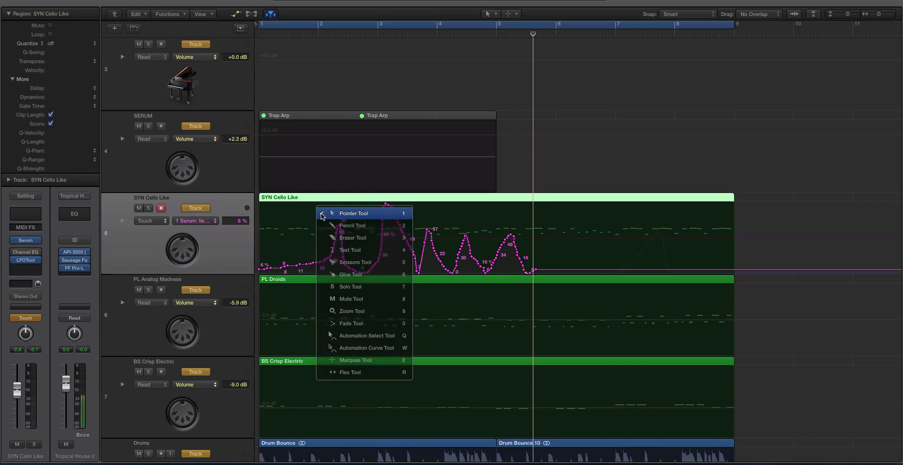
key("2")
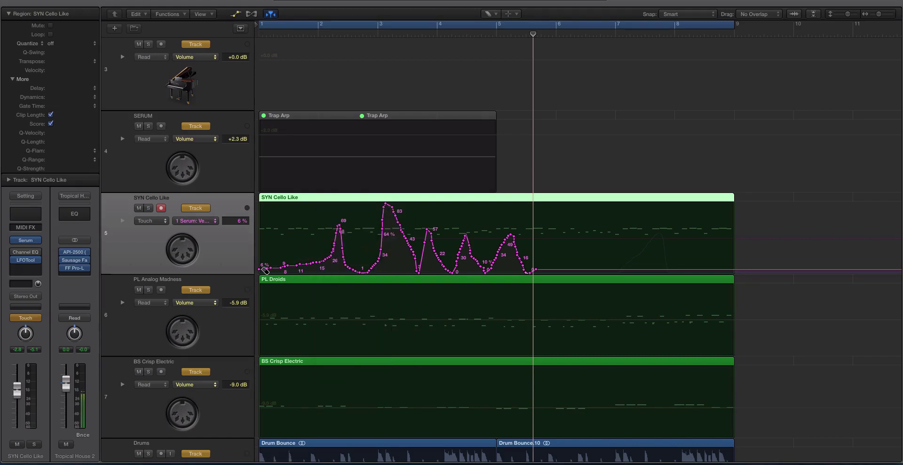
mouse_move(265, 270)
left_mouse_down()
mouse_move(325, 258)
mouse_move(346, 268)
mouse_move(374, 264)
mouse_move(382, 228)
mouse_move(370, 270)
left_mouse_up()
mouse_move(385, 206)
left_mouse_down()
mouse_move(382, 234)
mouse_move(396, 209)
mouse_move(392, 229)
mouse_move(397, 212)
mouse_move(398, 220)
left_mouse_up()
left_click(383, 206)
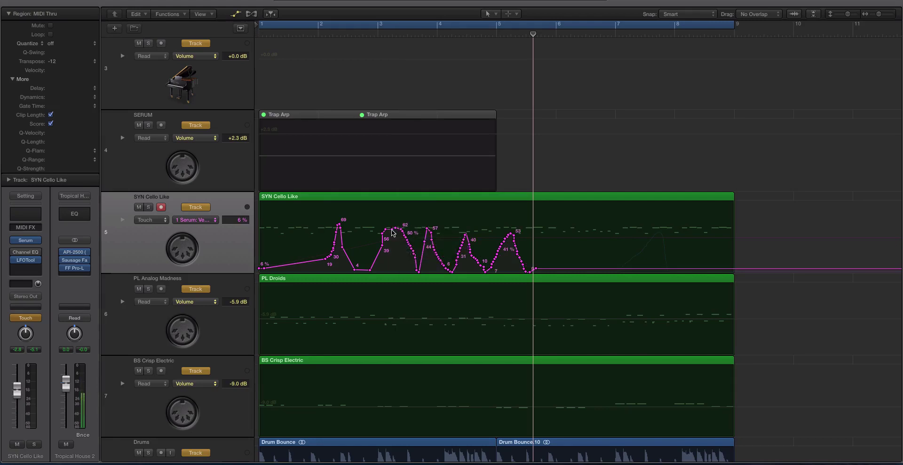
- Play back the reverb automation and lower the points leading up to the bar 3 peak to 44 % and 41 %
left_click_drag(394, 230, 385, 229)
key("space")
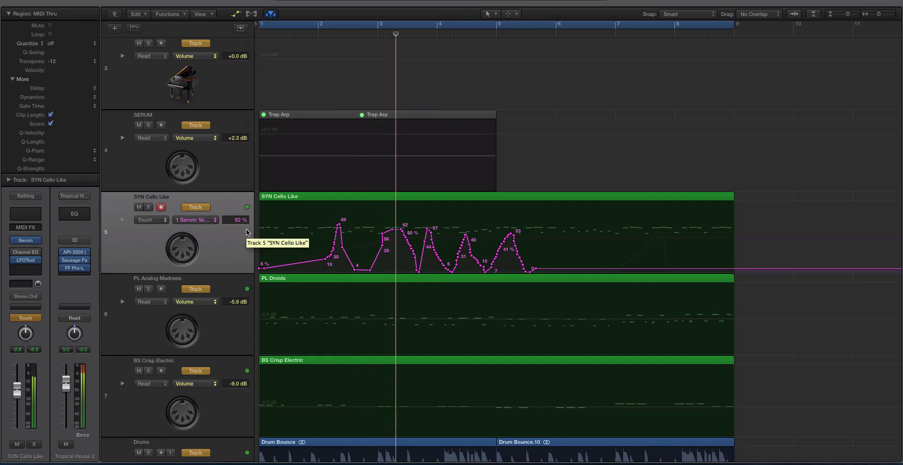
left_click_drag(382, 234, 402, 240)
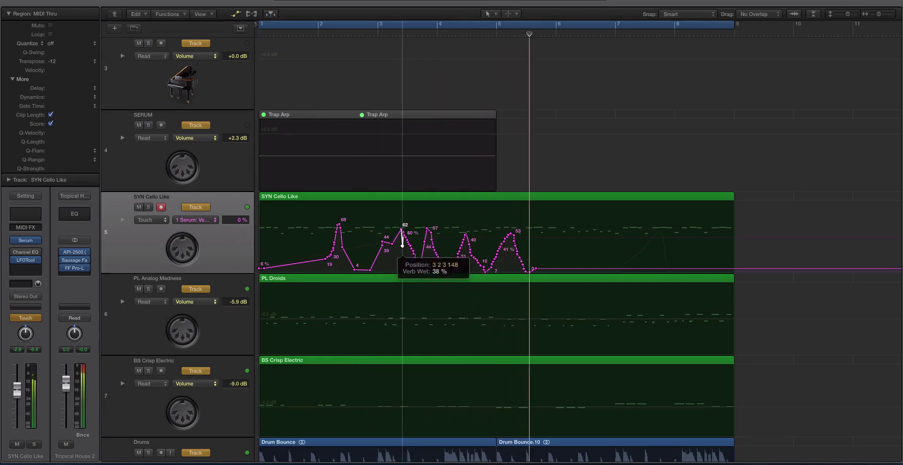
- Erase the sharp dip and the falling-slope points after the 62 % reverb peak in bar 3
key("super+Right")
key("super+Right")
key("super+Right")
key("space")
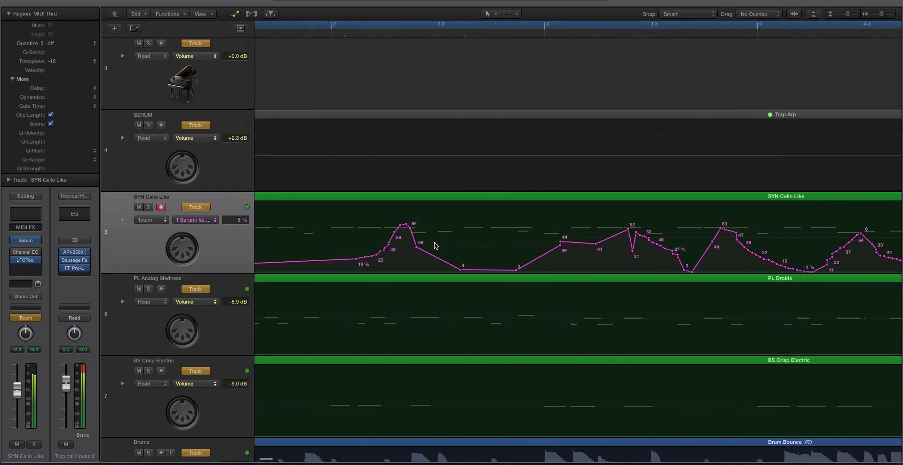
key("t")
left_click(535, 264)
scroll(617, 234, "right", 5)
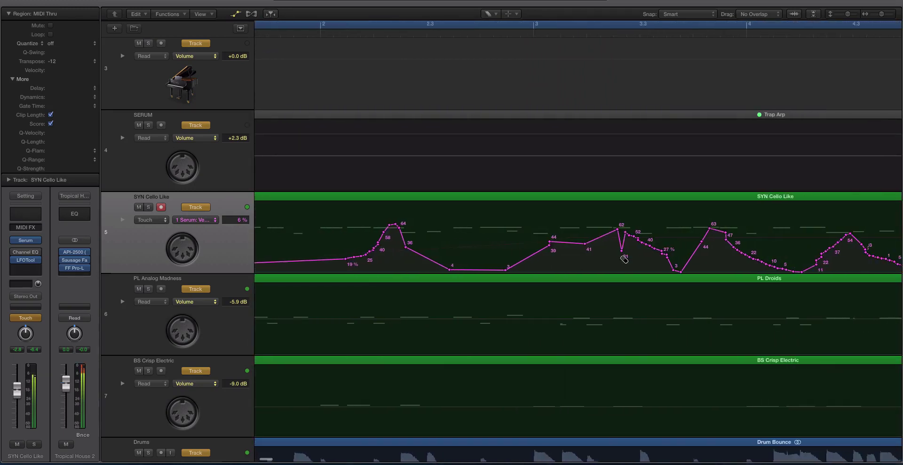
mouse_move(615, 232)
left_mouse_down()
mouse_move(621, 247)
mouse_move(664, 272)
left_mouse_up()
- Reshape the bar 3 reverb curve with the Pointer tool, setting its valley to 11 % and its second peak to 47 %
key("t")
key("t")
mouse_move(616, 229)
left_mouse_down()
mouse_move(615, 240)
mouse_move(583, 250)
mouse_move(583, 264)
left_mouse_up()
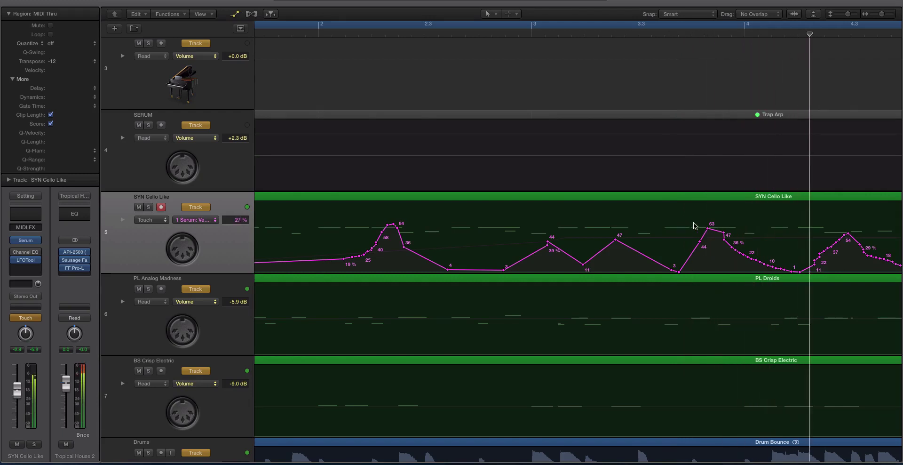
- Expand the SYN Cello Like track's automation lanes to examine the reverb, Fil Cutoff and Fil Reso curves together
scroll(694, 222, "down", 6)
left_click(122, 220)
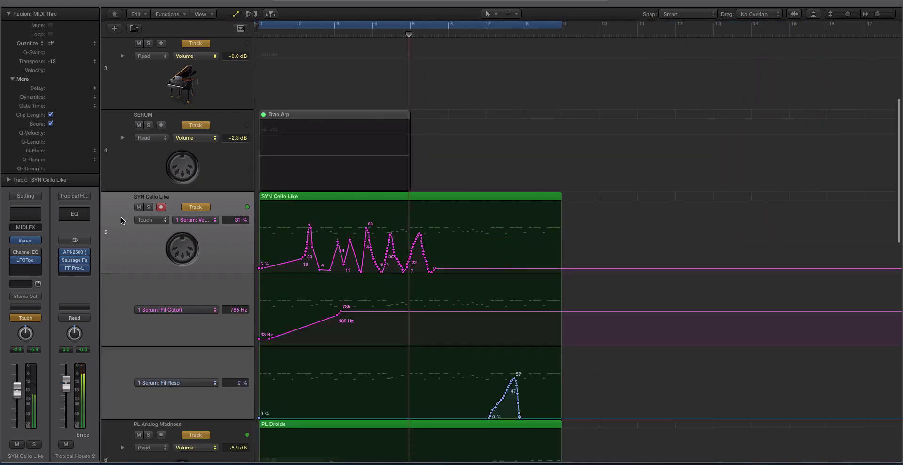
left_click(180, 289)
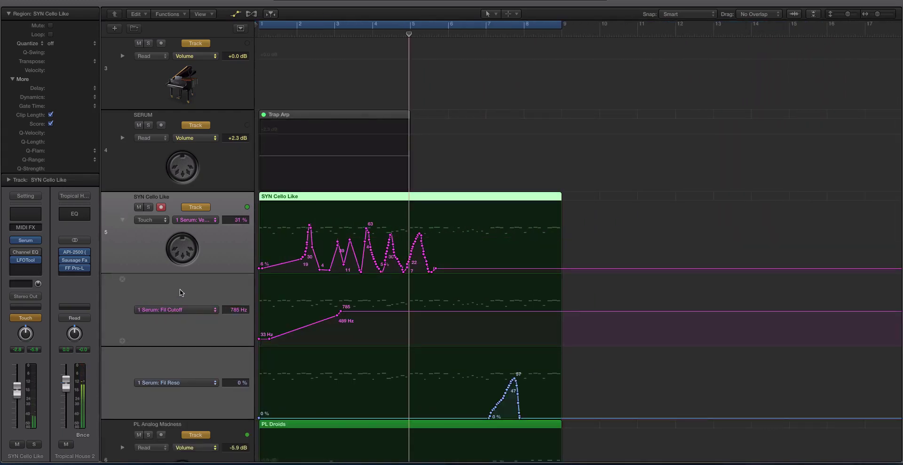
scroll(278, 312, "up", 5)
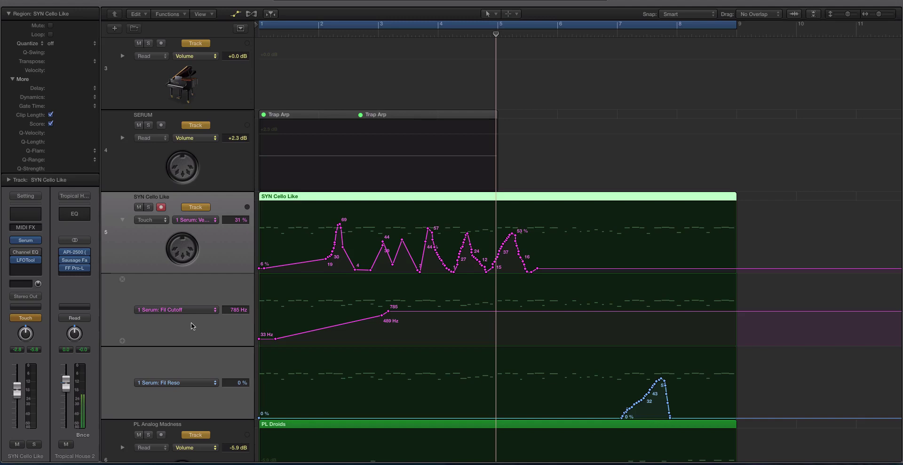
- Switch the SYN Cello Like automation off and back on, play the arrangement, and set the track's automation mode to Read
left_click(239, 313)
left_click(22, 318)
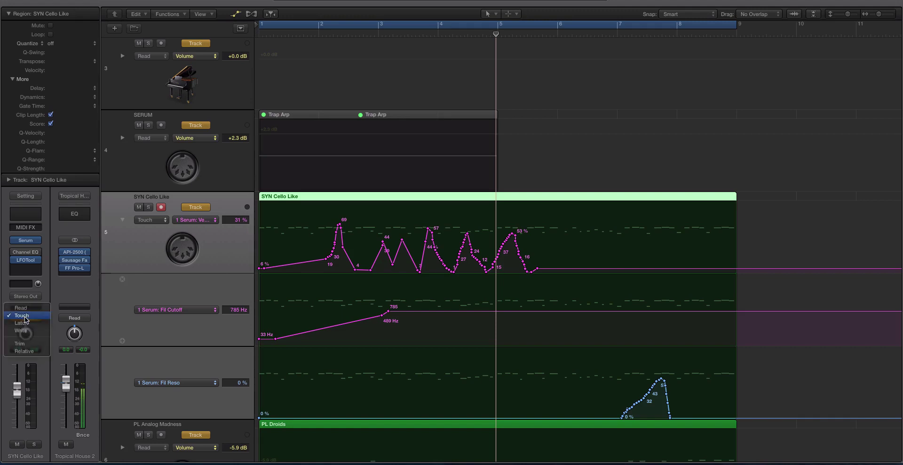
left_click(21, 314)
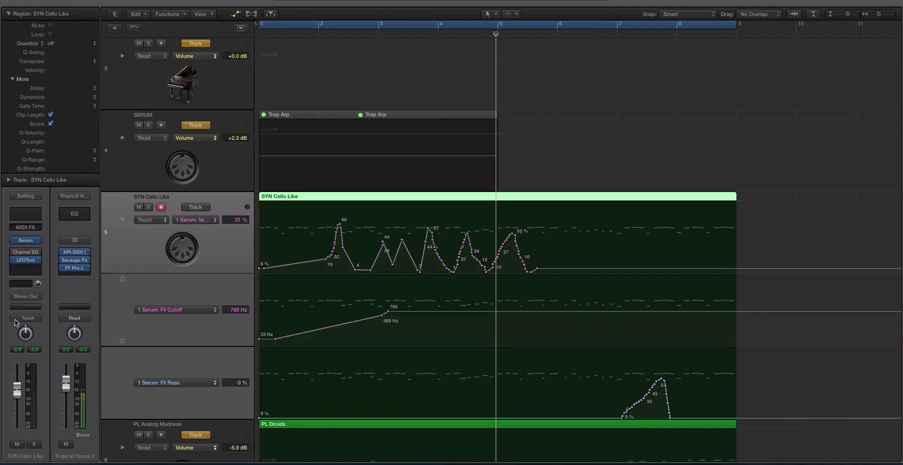
key("space")
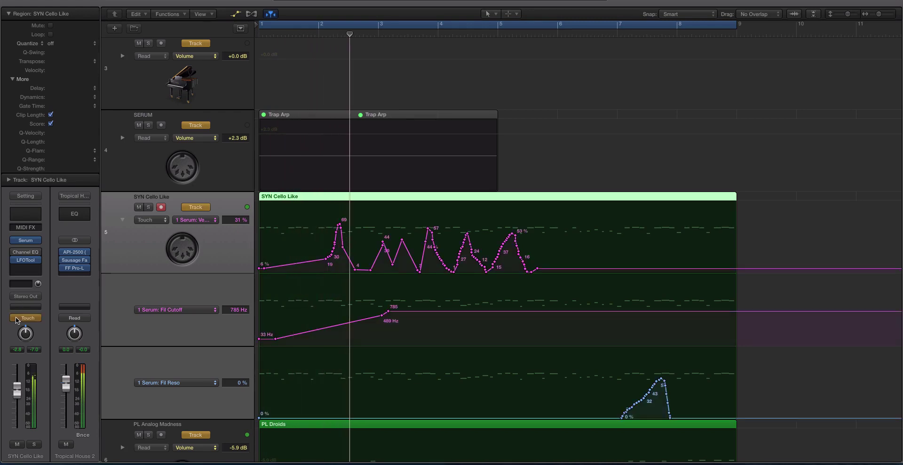
left_click(24, 318)
left_click(29, 308)
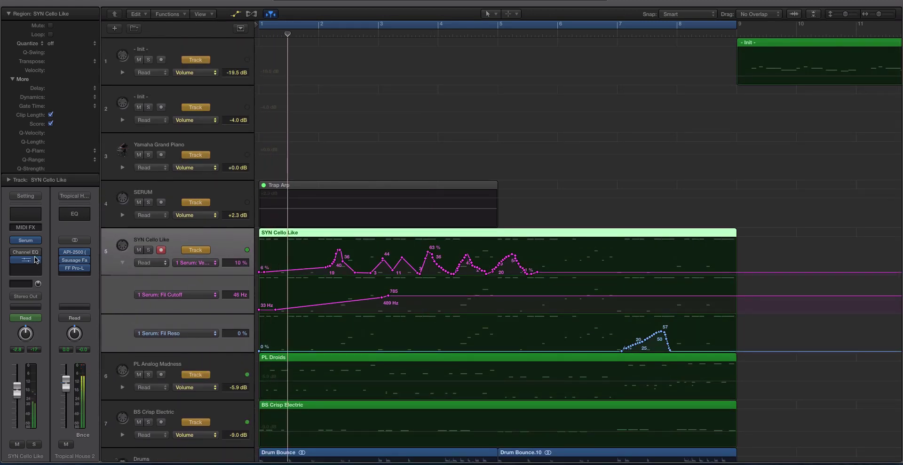
- Inspect the reverb curve with the extra lanes collapsed, check the filter Cutoff knob's assigned modulators in Serum, and close the plug-in
left_click(26, 241)
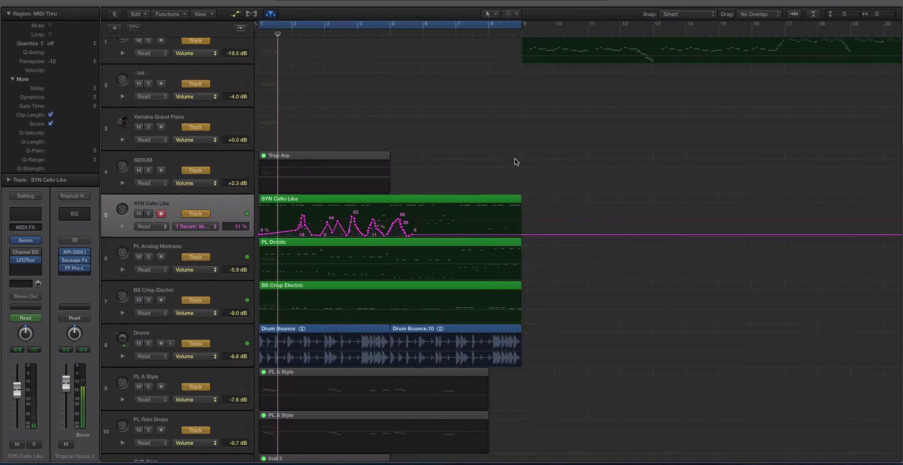
key("z")
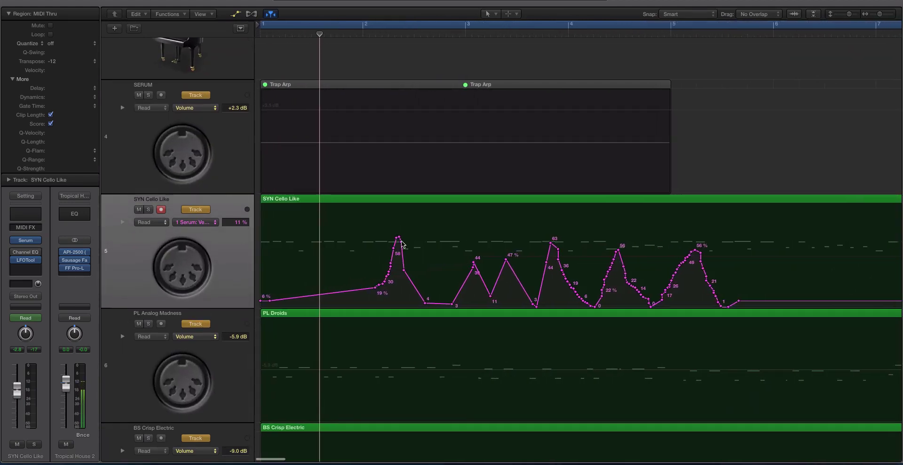
scroll(550, 240, "down", 5)
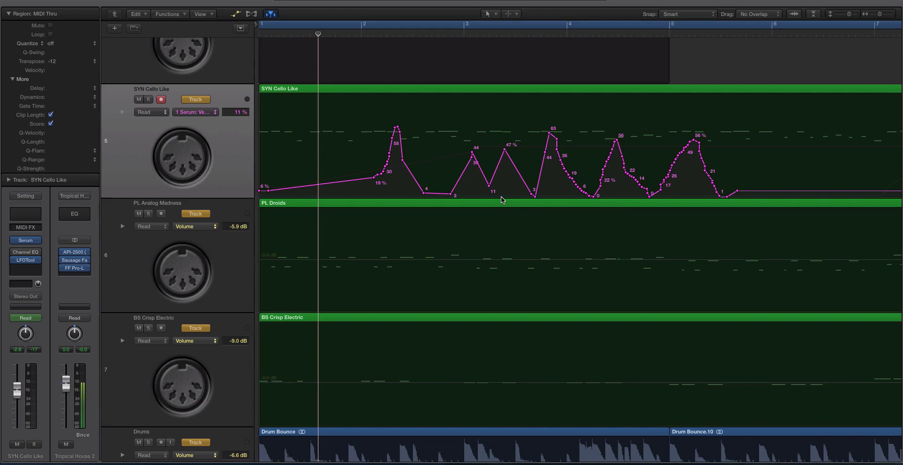
left_click(27, 240)
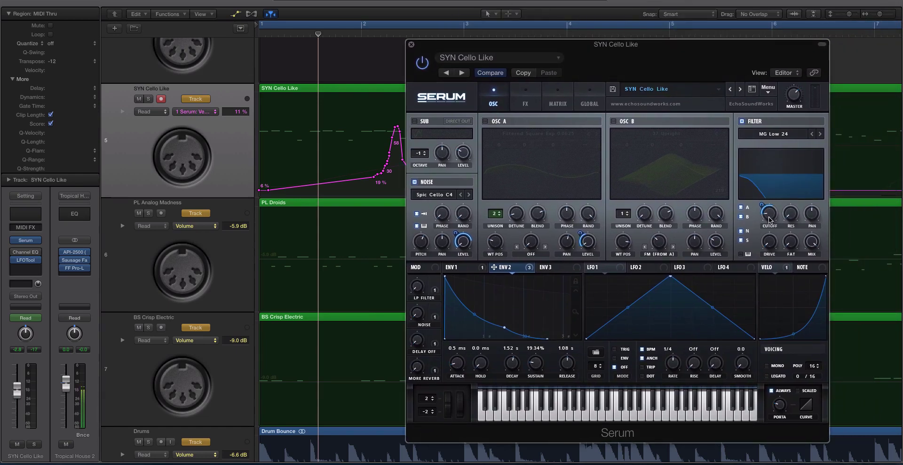
mouse_move(768, 217)
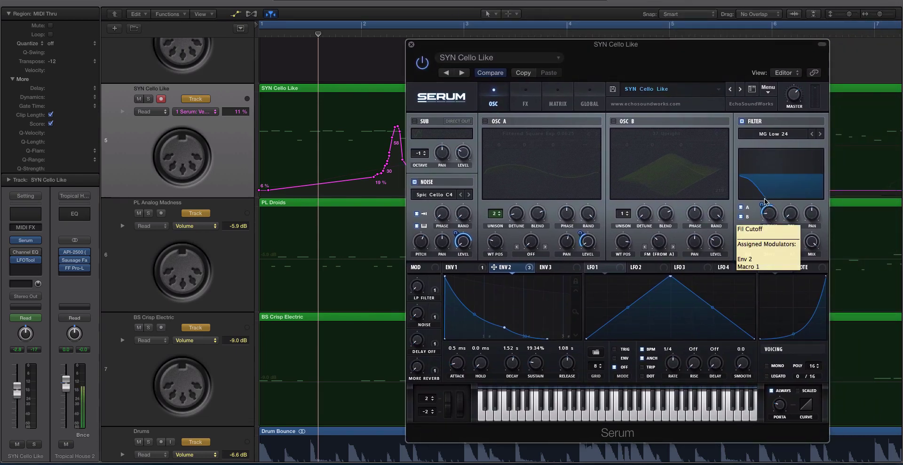
left_click(411, 45)
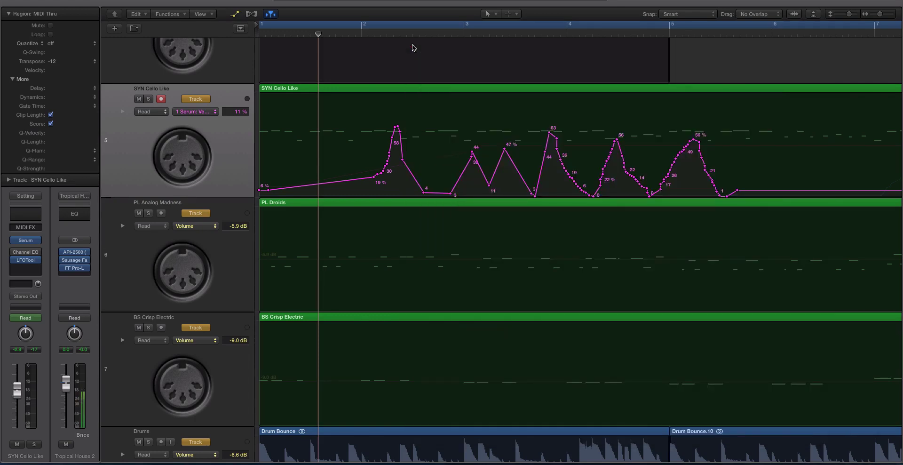